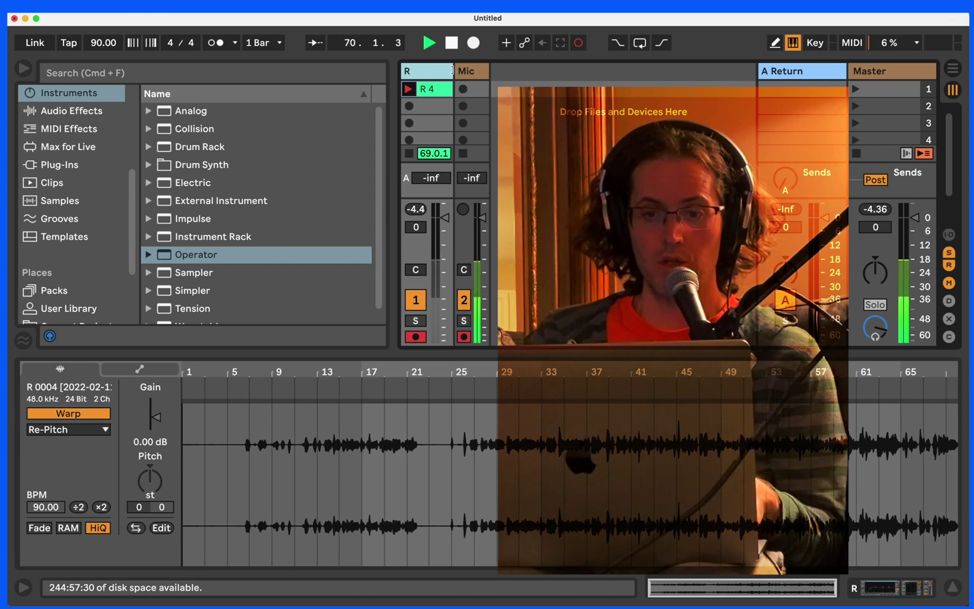
Insert a new MIDI track 3 with Cmd+Shift+T and widen its column.
{"action": "mouse_move", "coordinate": [452, 69]}
{"action": "left_mouse_down"}
{"action": "mouse_move", "coordinate": [417, 69]}
{"action": "mouse_move", "coordinate": [451, 70]}
{"action": "mouse_move", "coordinate": [434, 70]}
{"action": "left_mouse_up"}
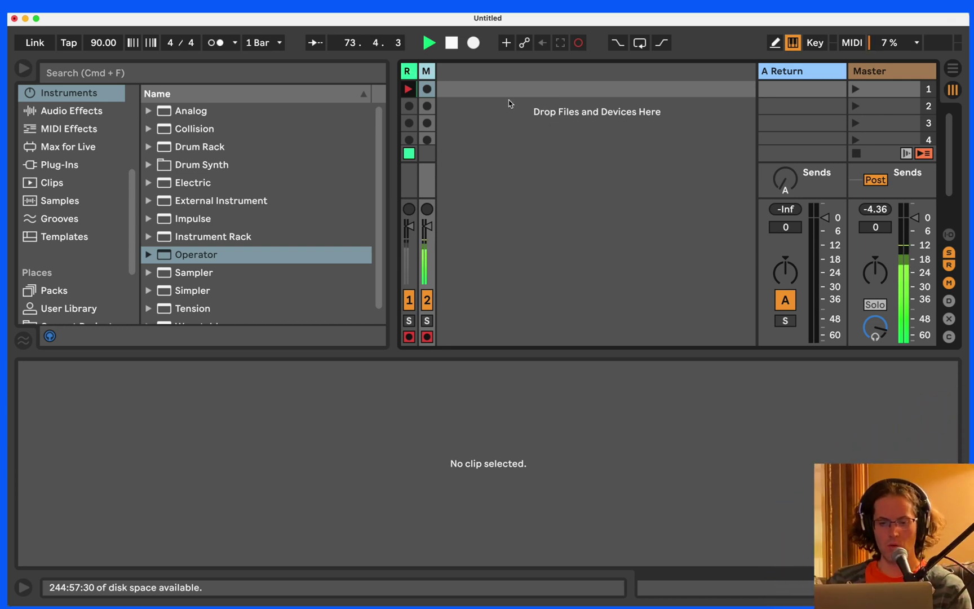
{"action": "right_click", "coordinate": [508, 102]}
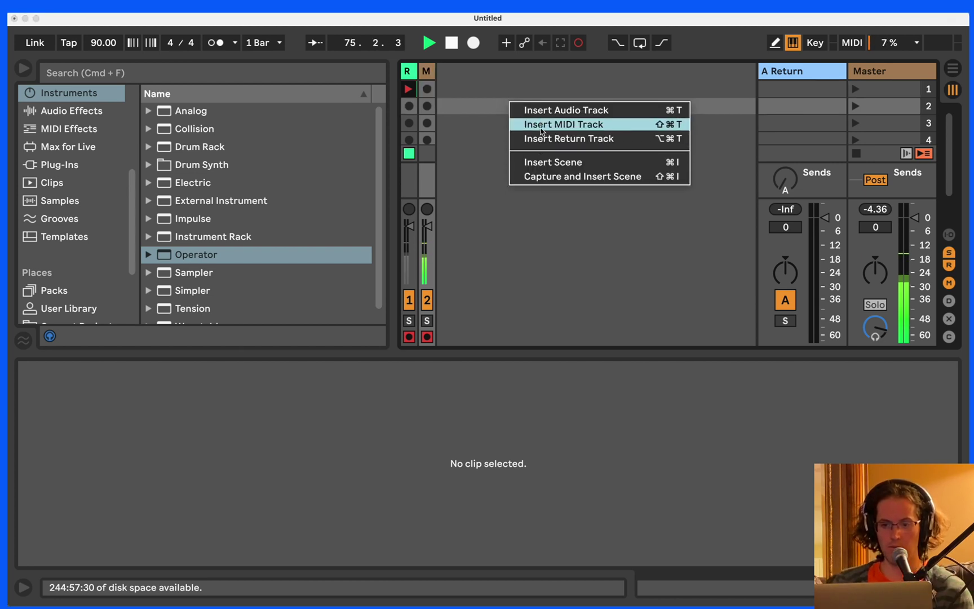
{"action": "left_click", "coordinate": [485, 116]}
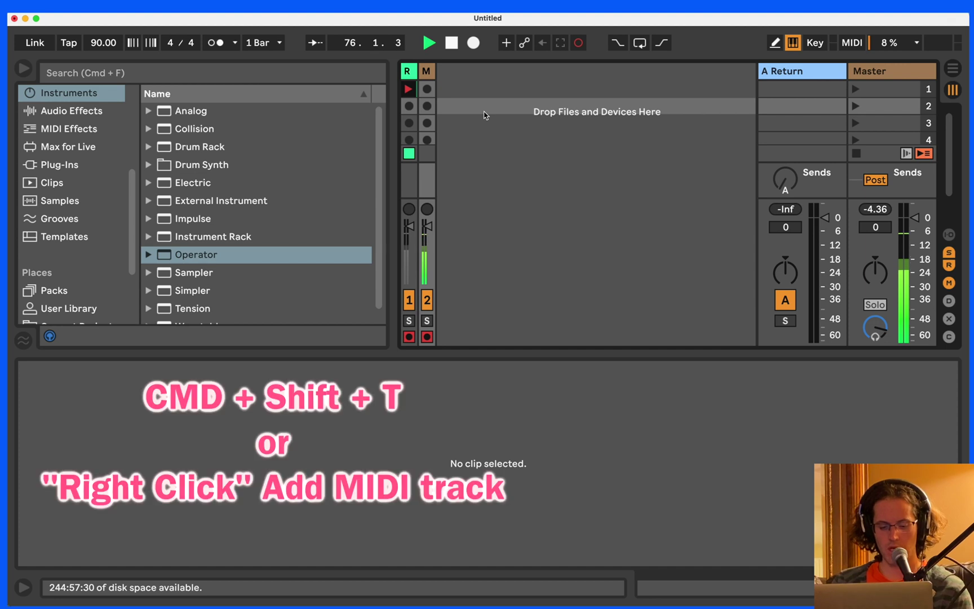
{"action": "key", "text": "super+shift+t"}
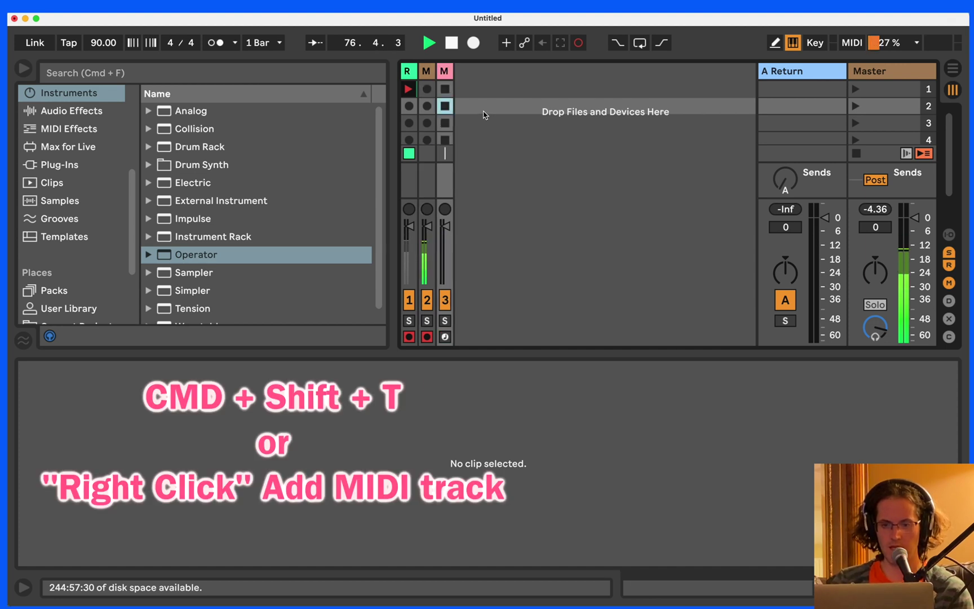
{"action": "left_click_drag", "start_coordinate": [452, 72], "coordinate": [518, 72]}
{"action": "left_click", "coordinate": [503, 71]}
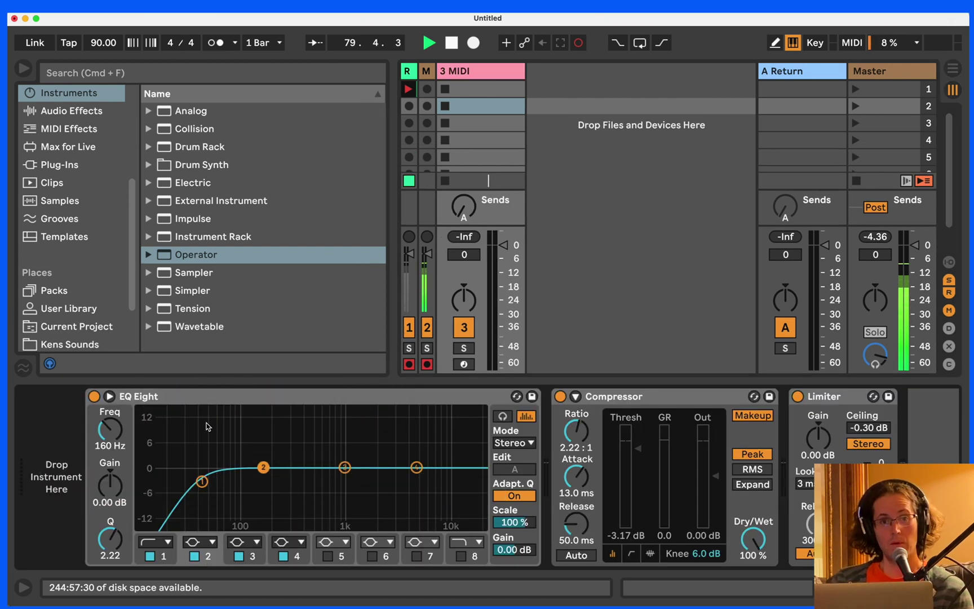
{"action": "left_click", "coordinate": [272, 397]}
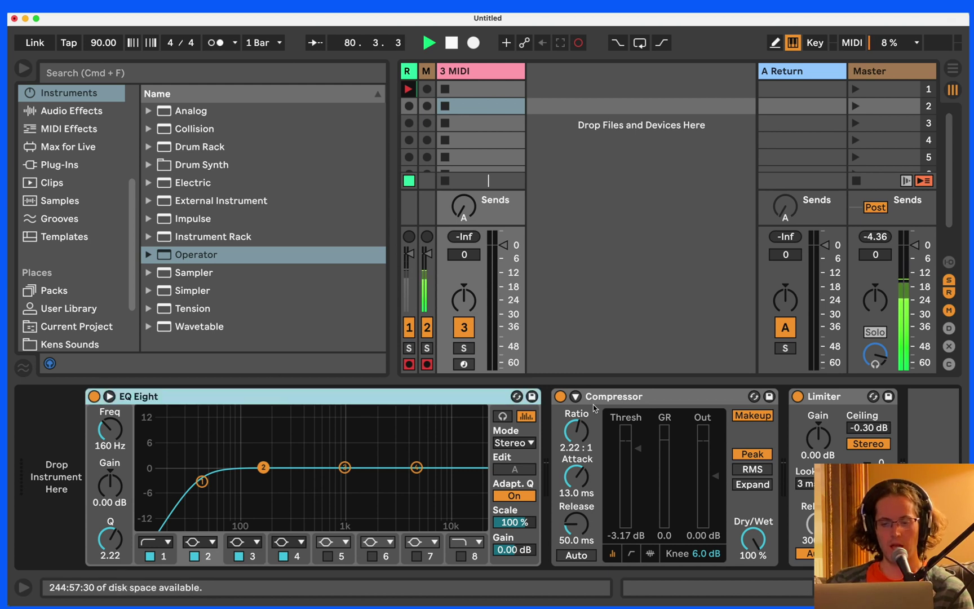
{"action": "left_click", "coordinate": [623, 397]}
{"action": "left_click", "coordinate": [809, 401]}
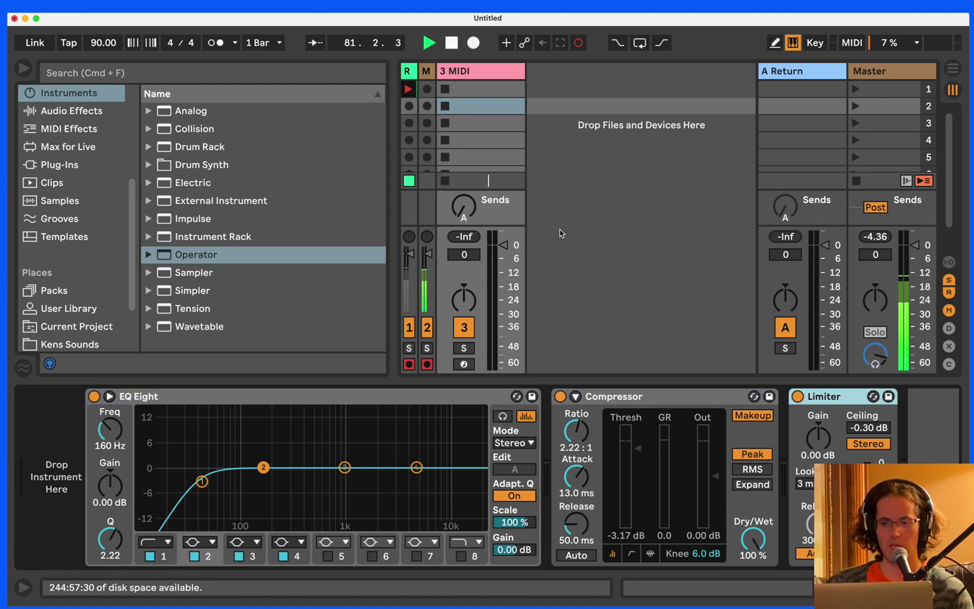
{"action": "left_click", "coordinate": [576, 221]}
{"action": "key", "text": "super+shift+t"}
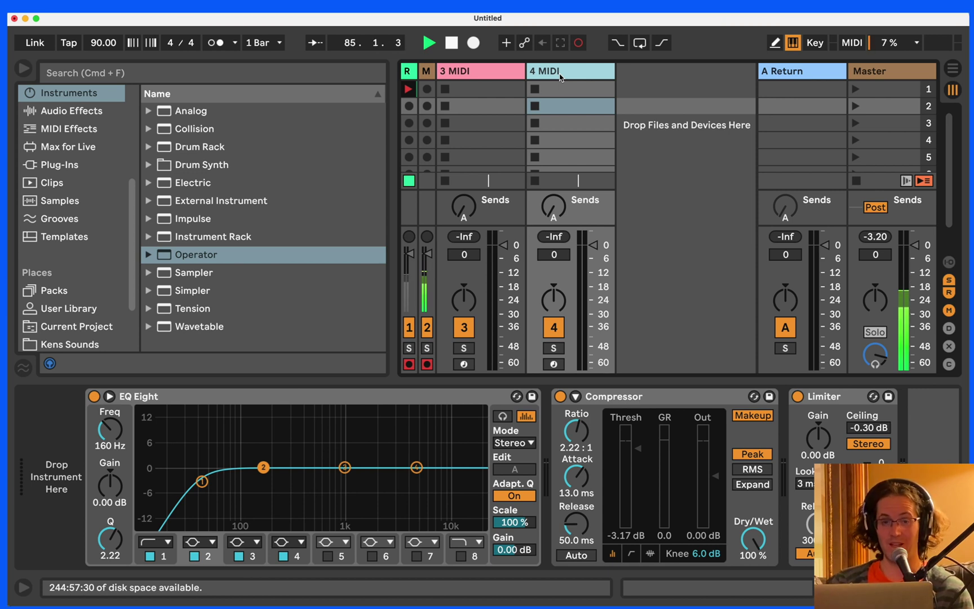
{"action": "key", "text": "Delete"}
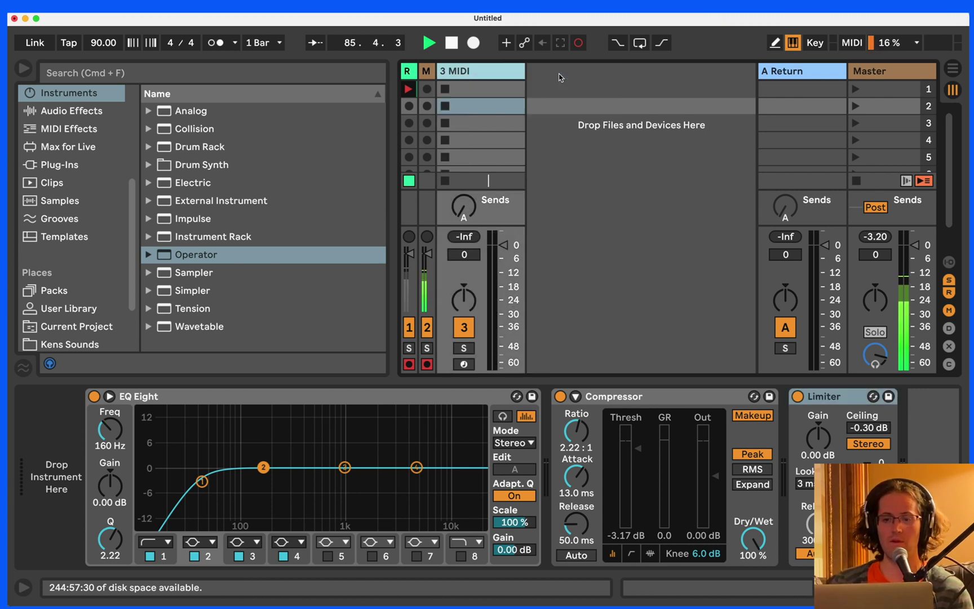
{"action": "left_click", "coordinate": [60, 167]}
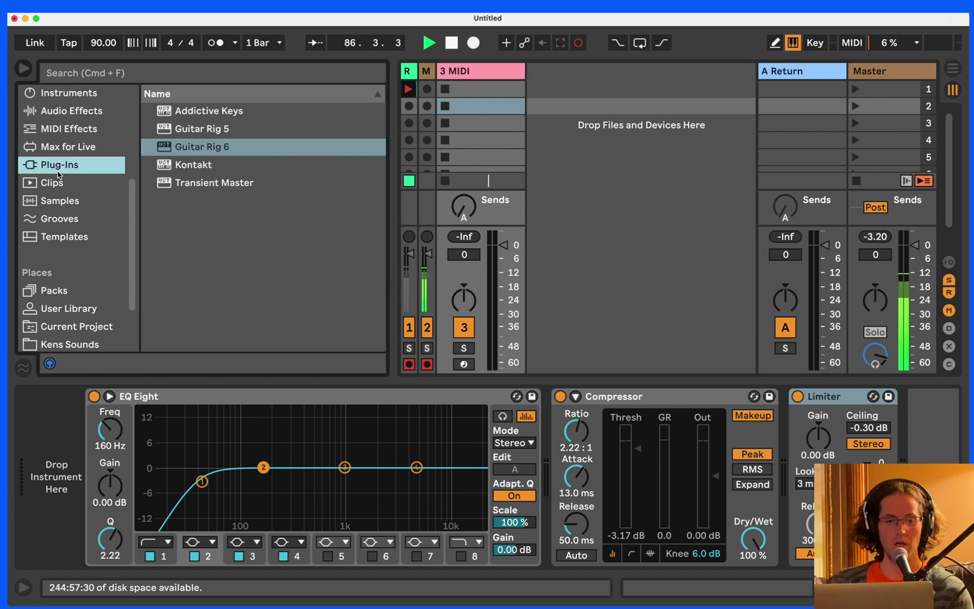
{"action": "scroll", "coordinate": [60, 172], "scroll_direction": "up", "scroll_amount": 3}
{"action": "left_click", "coordinate": [66, 161]}
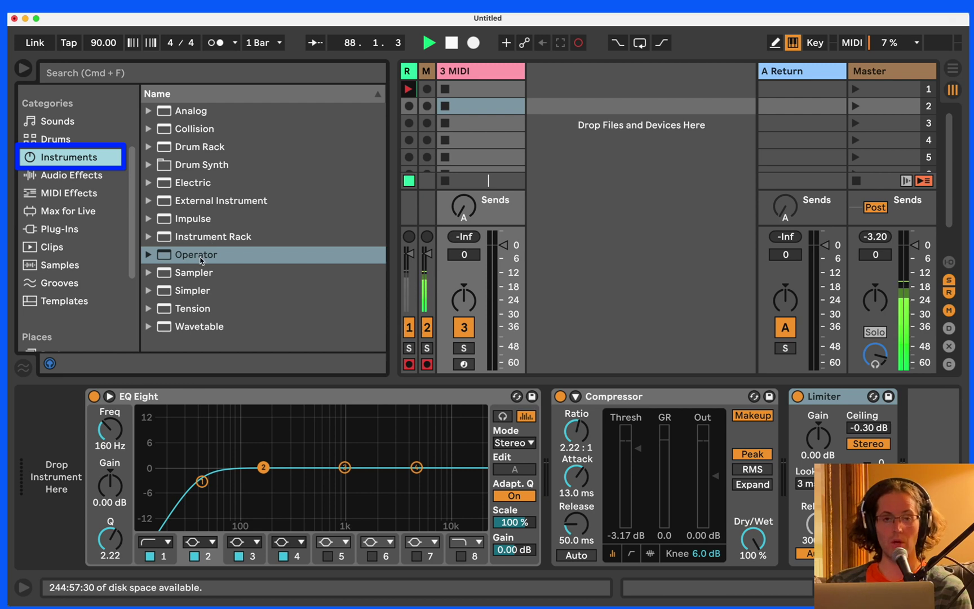
{"action": "left_click_drag", "start_coordinate": [200, 259], "coordinate": [86, 452]}
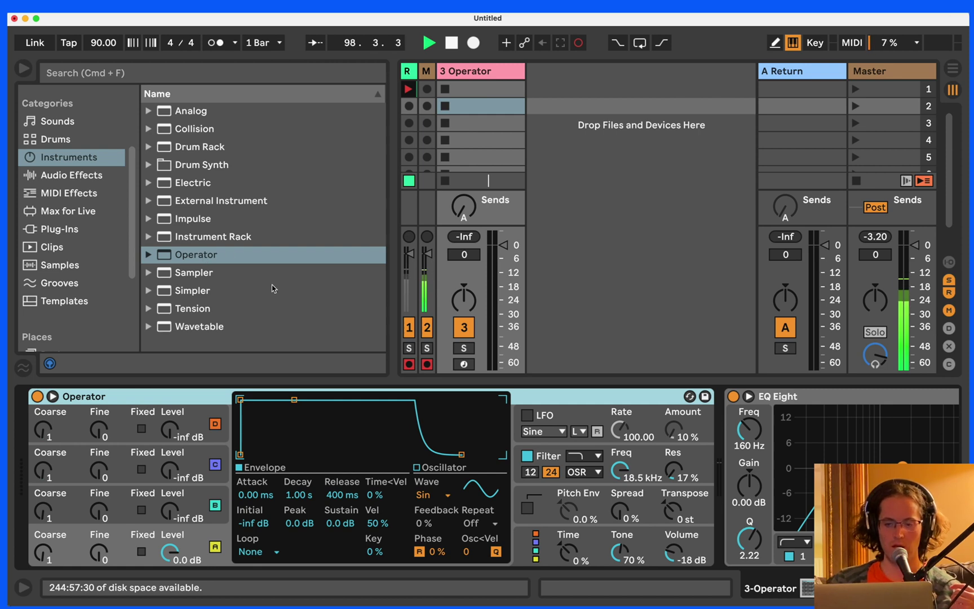
{"action": "key", "text": "BackSpace"}
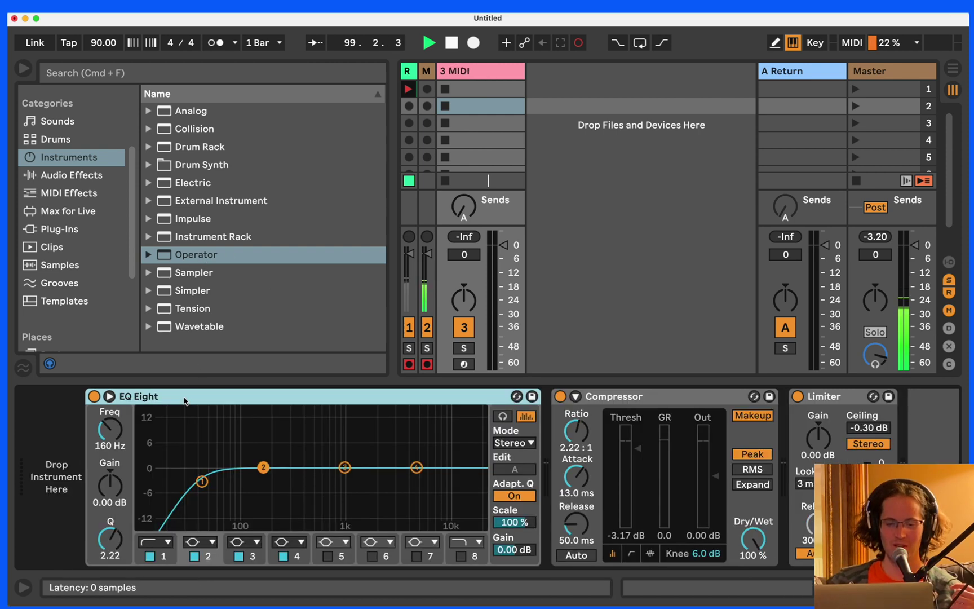
Load Operator onto track 3, arm the track and play a test note.
{"action": "double_click", "coordinate": [203, 259]}
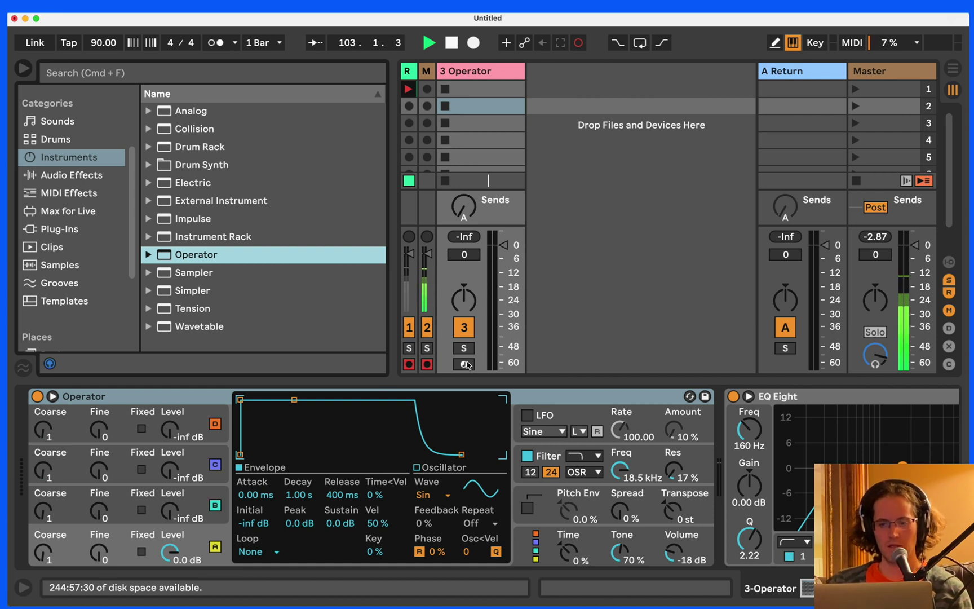
{"action": "left_click", "coordinate": [466, 73]}
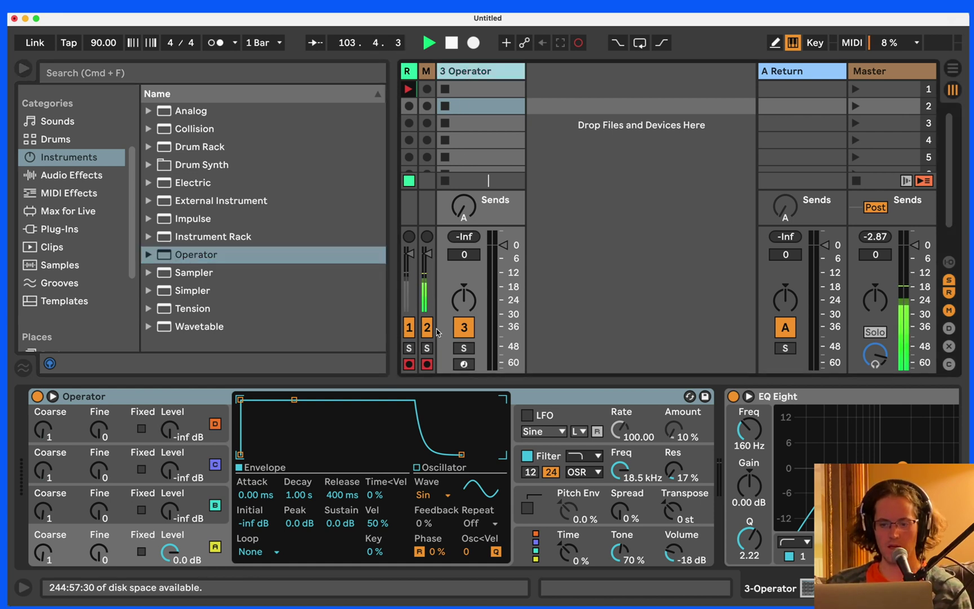
{"action": "left_click", "coordinate": [464, 364]}
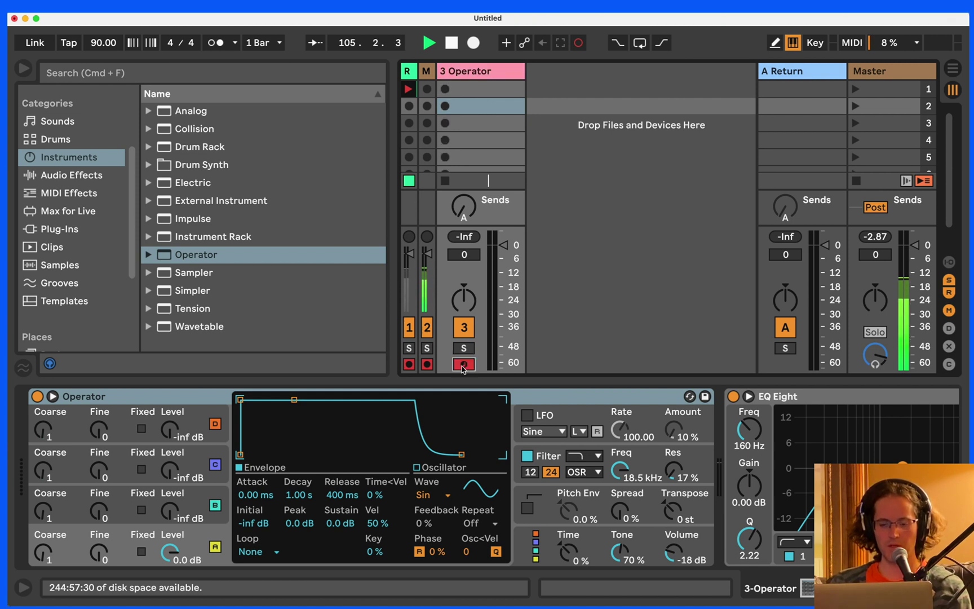
{"action": "key", "text": "a"}
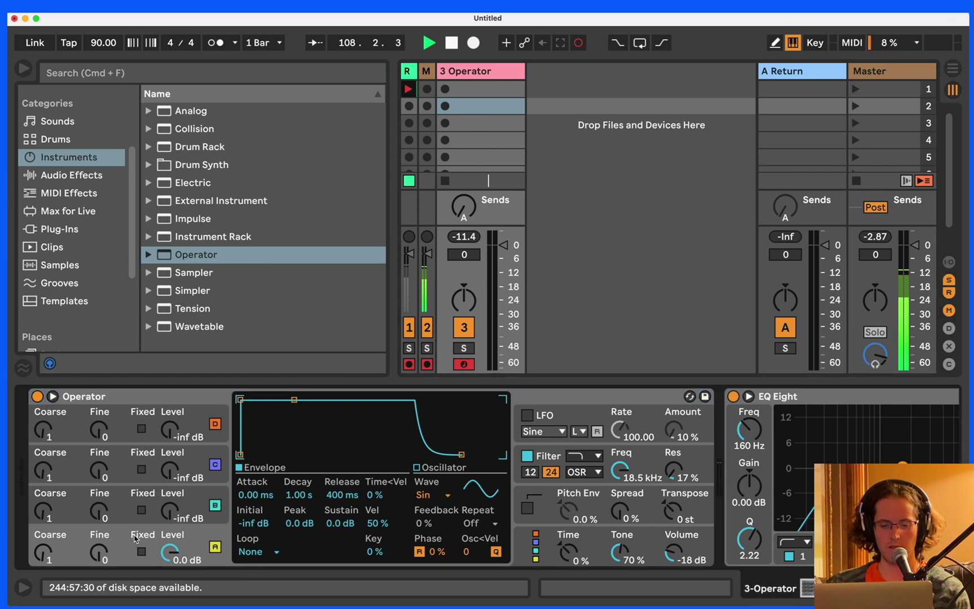
{"action": "mouse_move", "coordinate": [182, 558]}
{"action": "left_mouse_down"}
{"action": "mouse_move", "coordinate": [182, 582]}
{"action": "mouse_move", "coordinate": [175, 552]}
{"action": "left_mouse_up"}
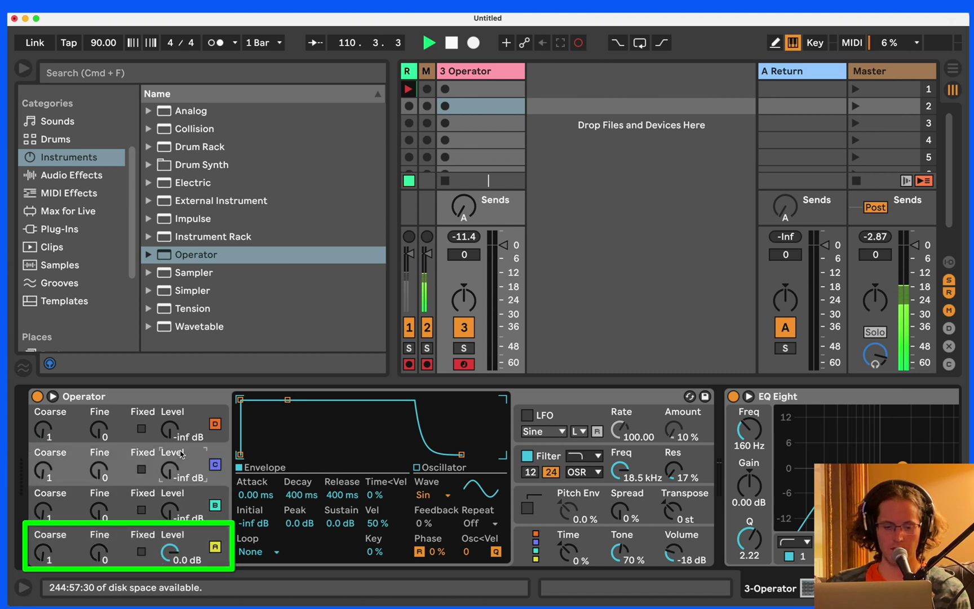
Switch off Operator's oscillators D, C and B.
{"action": "left_click", "coordinate": [183, 415]}
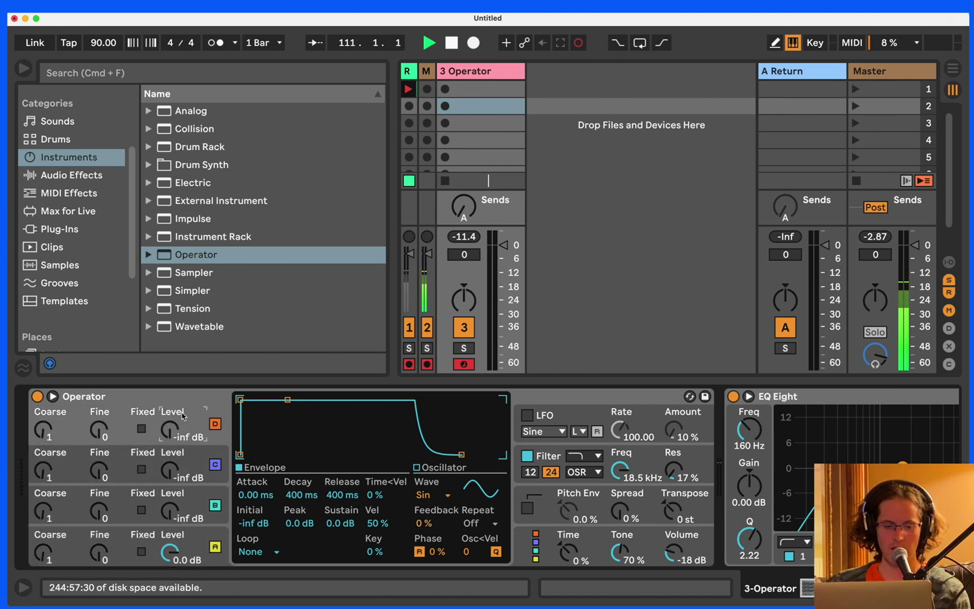
{"action": "left_click", "coordinate": [215, 424]}
{"action": "left_click", "coordinate": [215, 465]}
{"action": "left_click", "coordinate": [215, 505]}
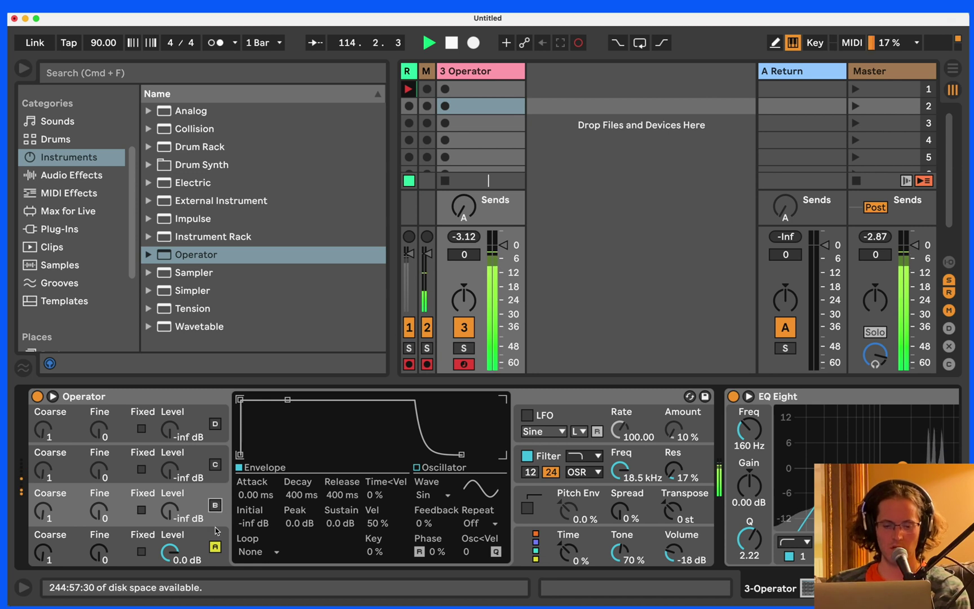
Lower Operator's overall Volume knob to -22 dB.
{"action": "left_click", "coordinate": [206, 550]}
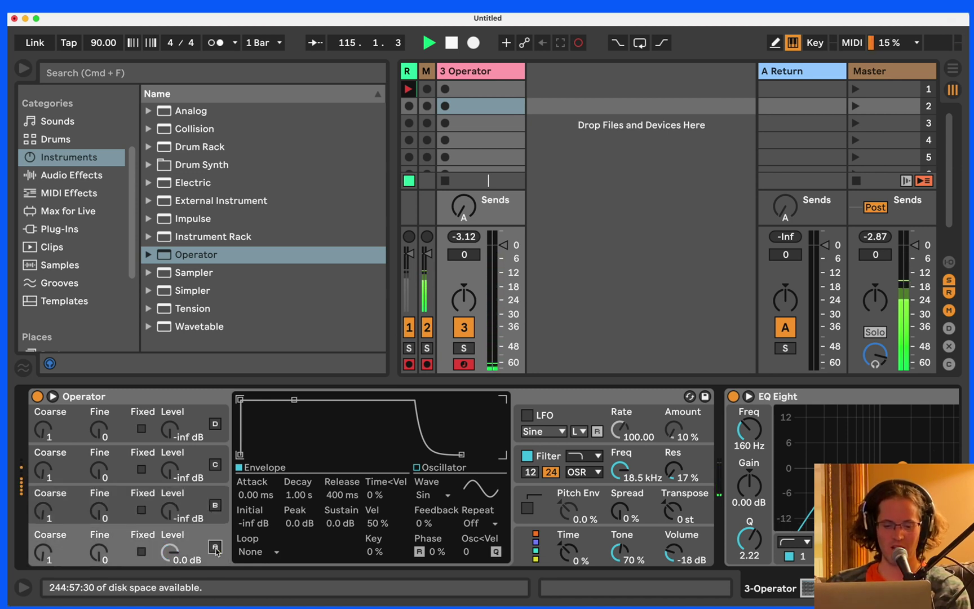
{"action": "left_click_drag", "start_coordinate": [171, 554], "coordinate": [172, 530]}
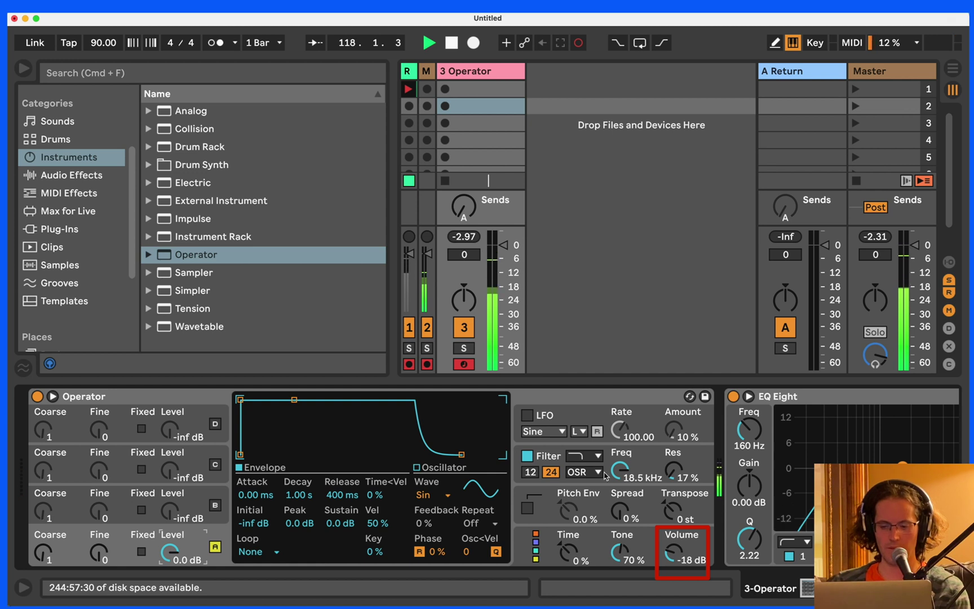
{"action": "left_click_drag", "start_coordinate": [672, 557], "coordinate": [672, 563]}
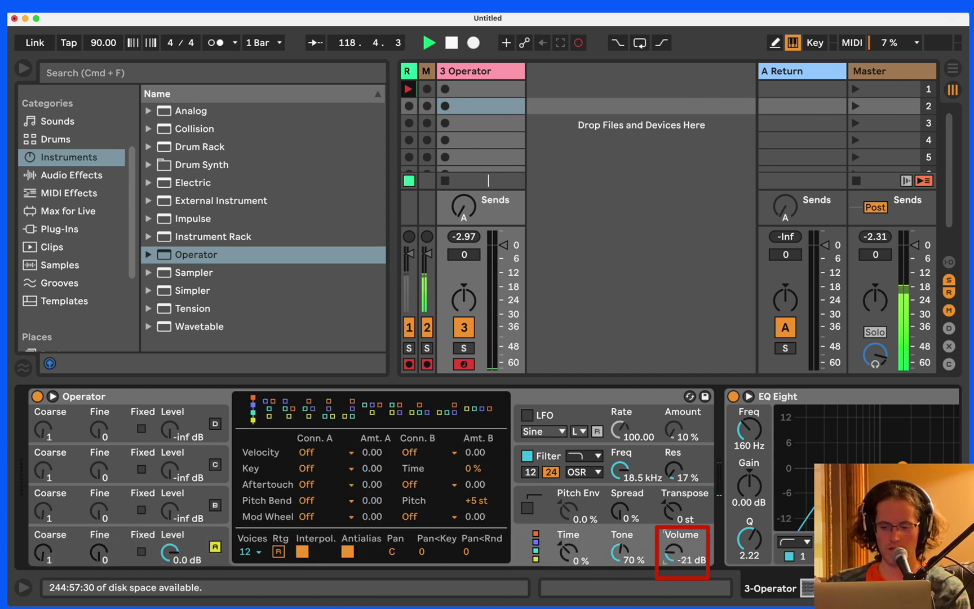
Reset track 3's peak readout, show oscillator A's envelope view and play a note.
{"action": "left_click", "coordinate": [464, 236]}
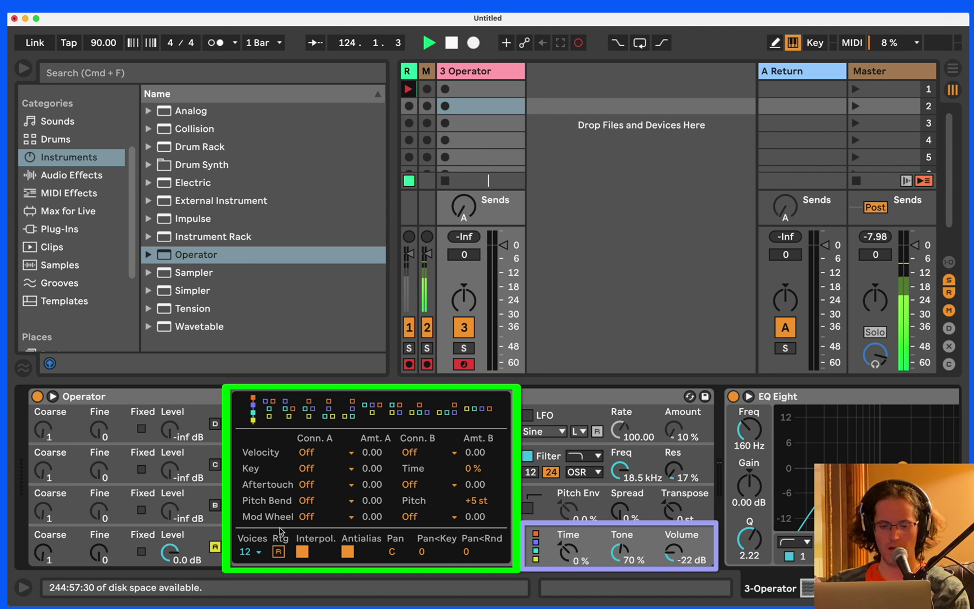
{"action": "left_click", "coordinate": [195, 537]}
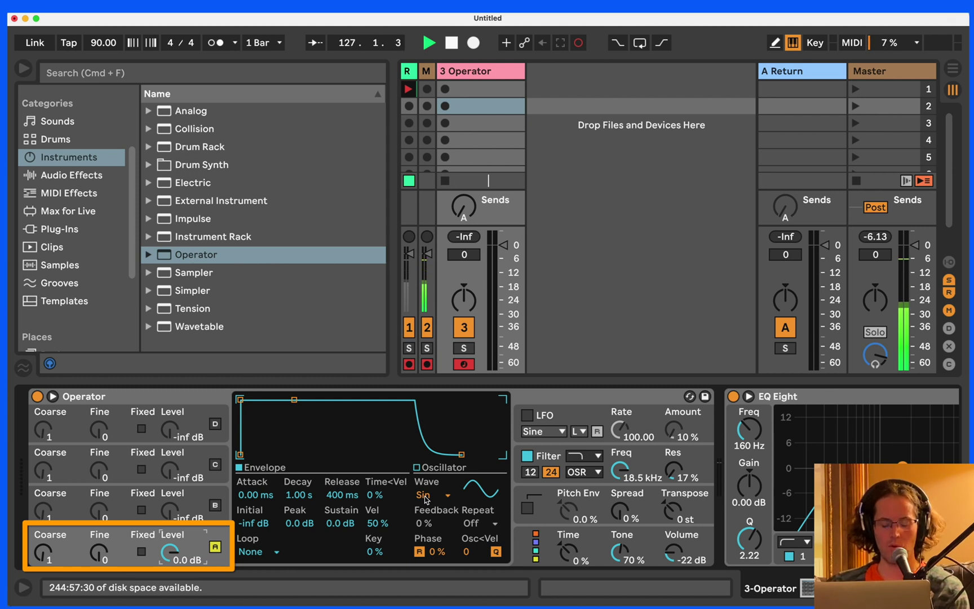
{"action": "key", "text": "a"}
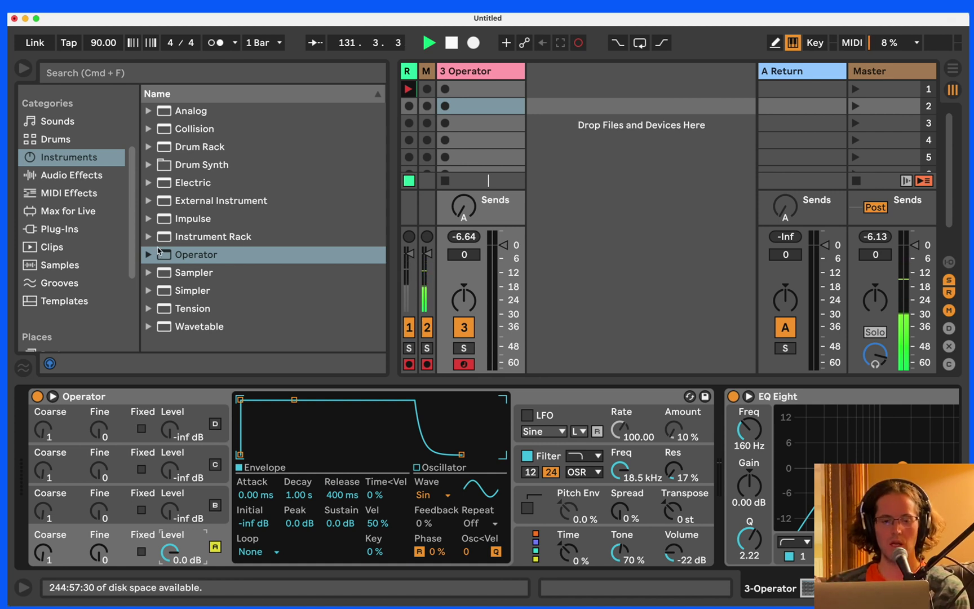
Drag Spectrum from Audio Effects > Utilities into track 3's chain after Operator.
{"action": "left_click", "coordinate": [85, 178]}
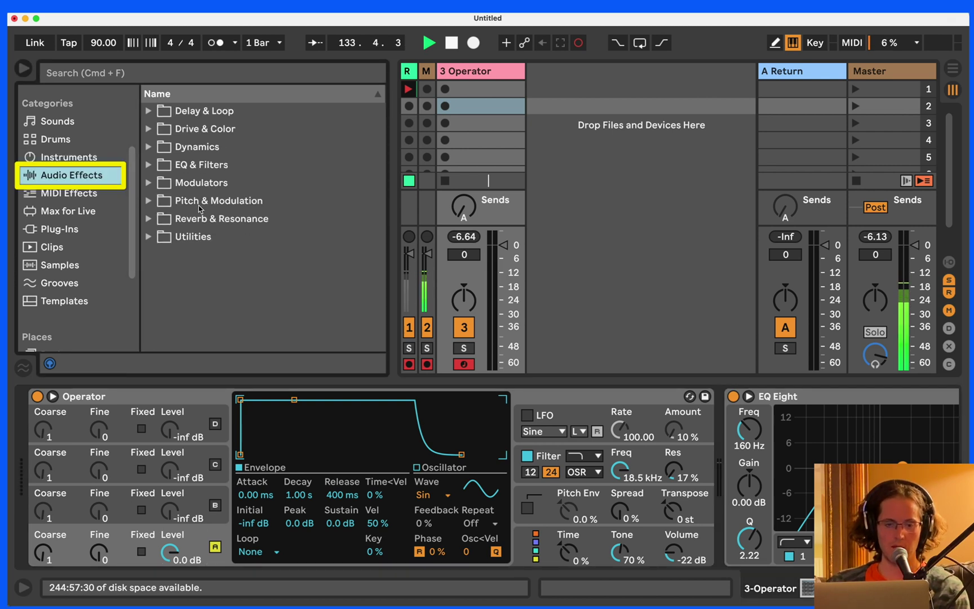
{"action": "left_click", "coordinate": [156, 239]}
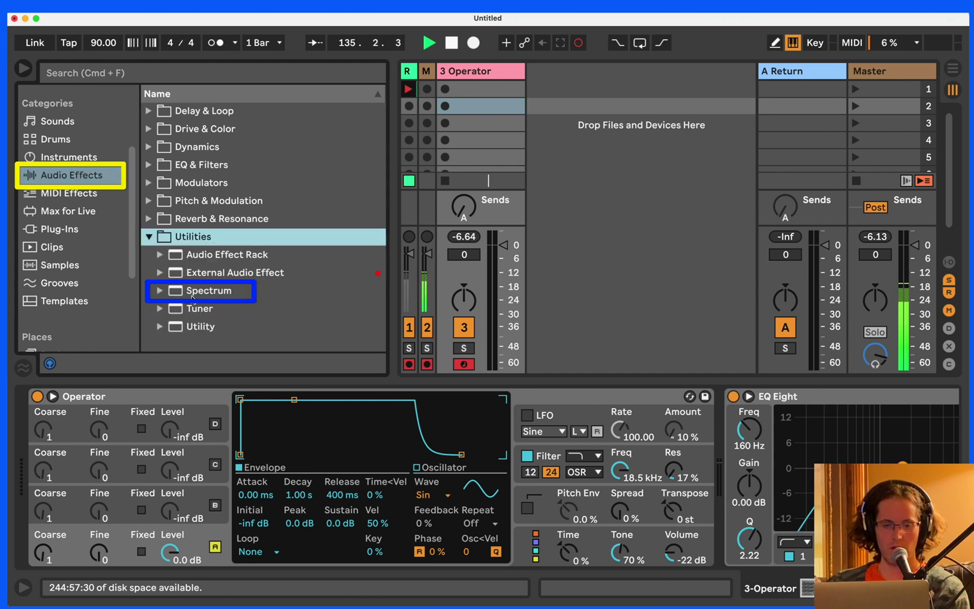
{"action": "left_click_drag", "start_coordinate": [193, 295], "coordinate": [703, 420]}
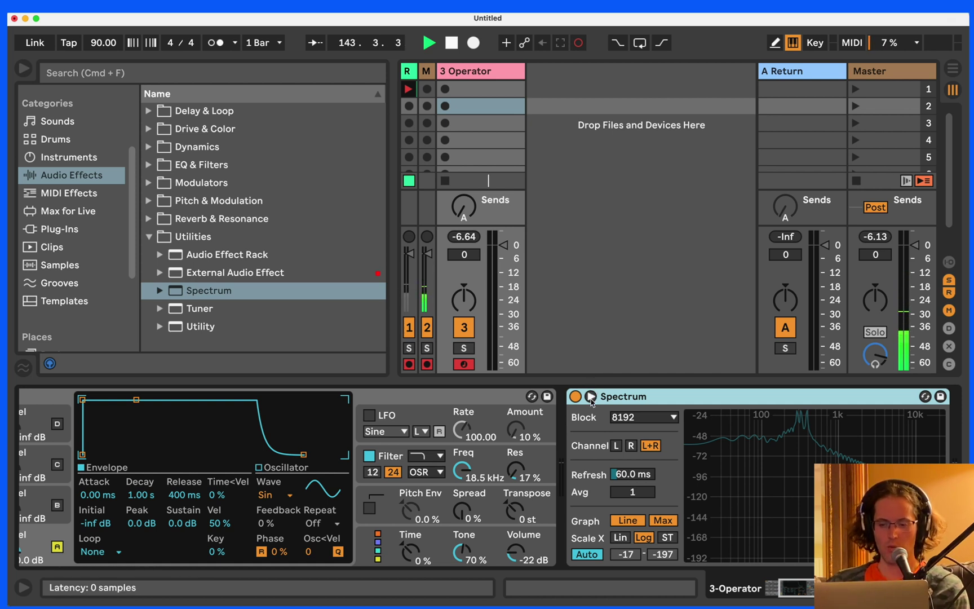
Enlarge Spectrum into the main view and play the F key note to inspect its peak.
{"action": "left_click", "coordinate": [590, 396]}
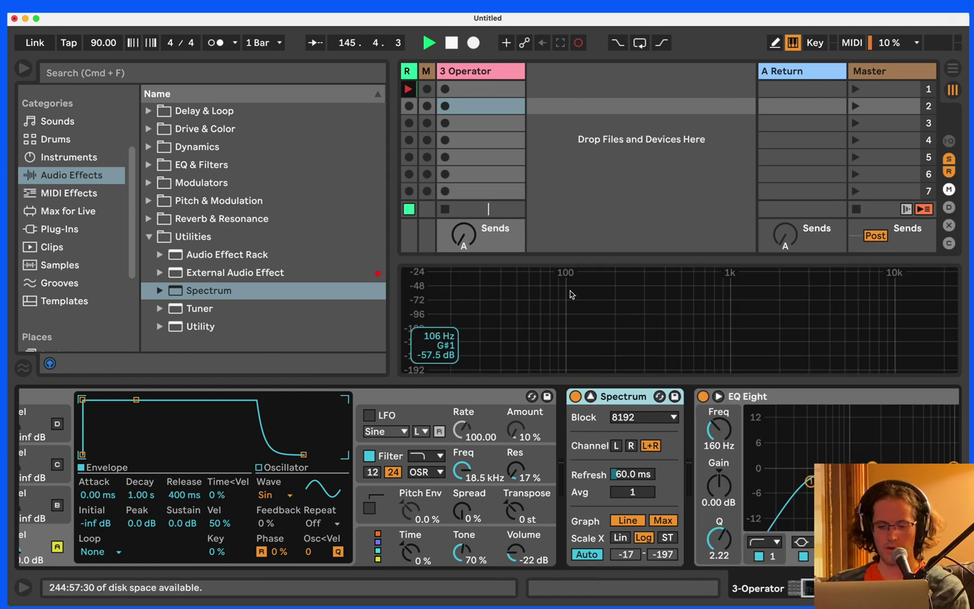
{"action": "key", "text": "f"}
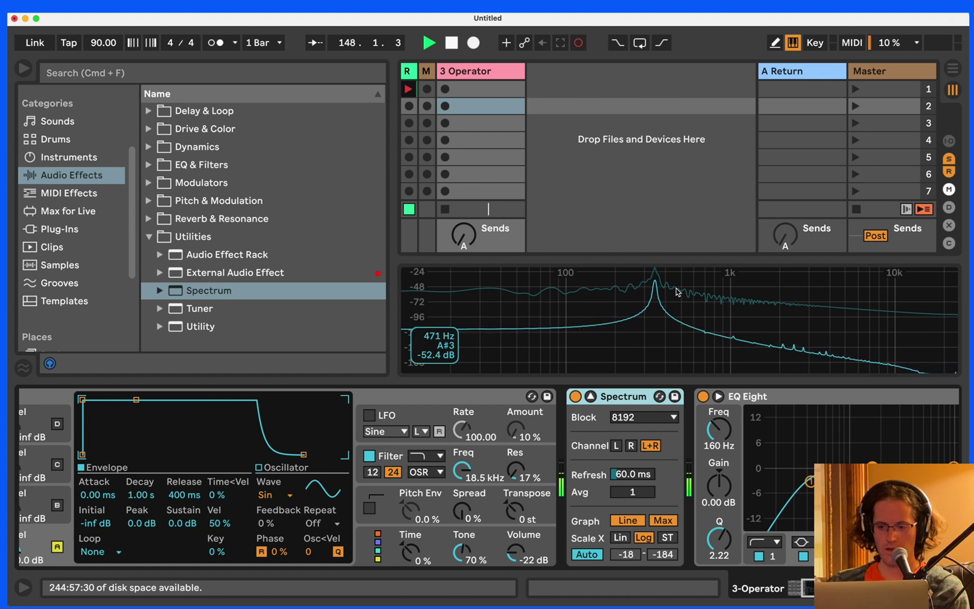
{"action": "key", "text": "f"}
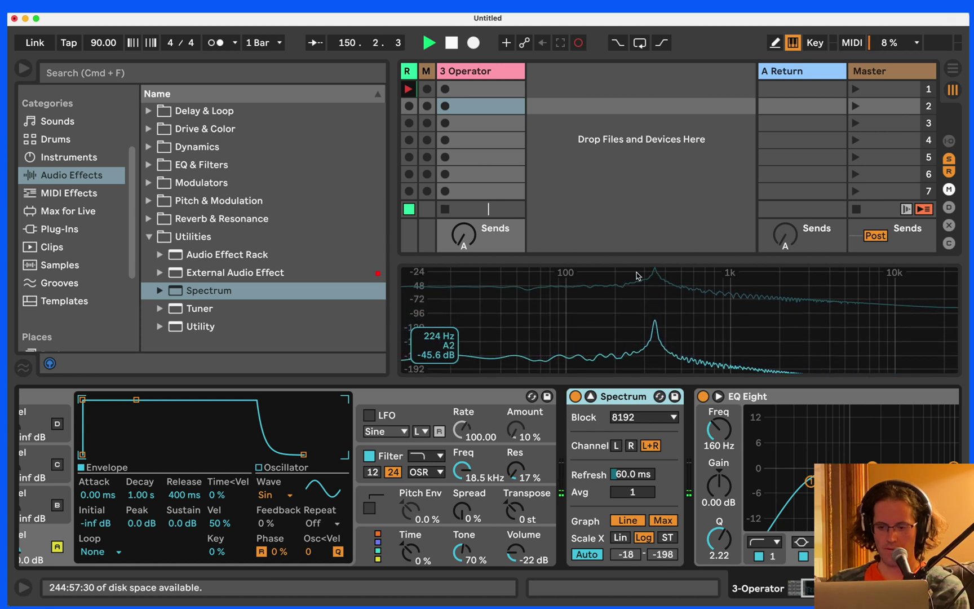
{"action": "key", "text": "f"}
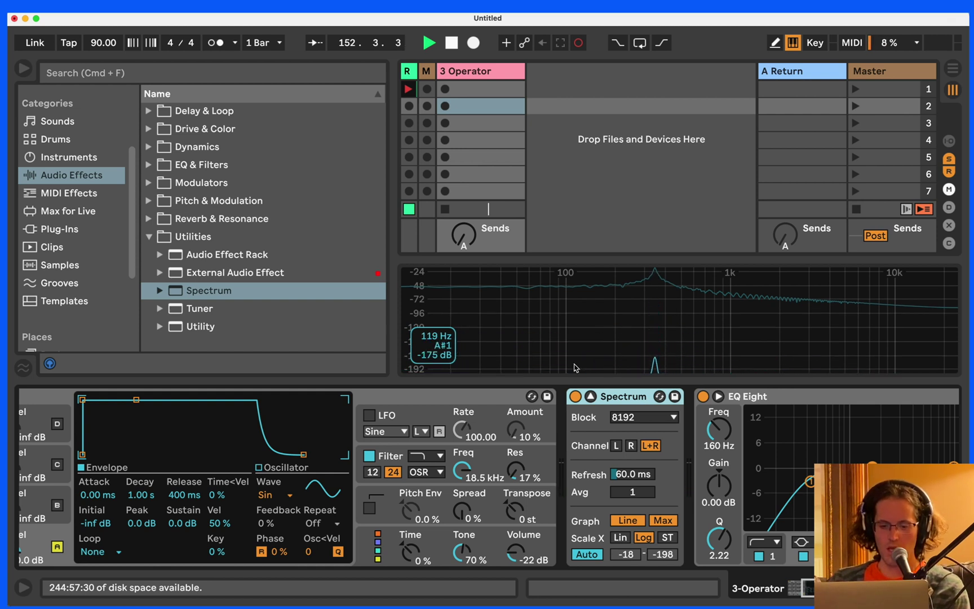
{"action": "scroll", "coordinate": [526, 444], "scroll_direction": "left", "scroll_amount": 6}
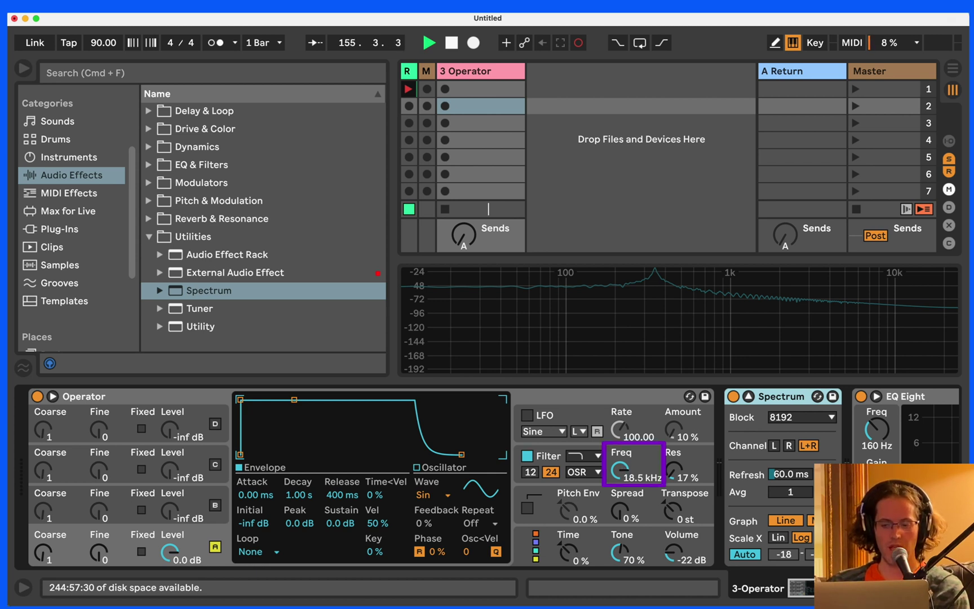
Check the filter envelope attack, then open oscillator A's Wave list.
{"action": "mouse_move", "coordinate": [619, 468]}
{"action": "left_mouse_down"}
{"action": "mouse_move", "coordinate": [619, 513]}
{"action": "mouse_move", "coordinate": [620, 462]}
{"action": "left_mouse_up"}
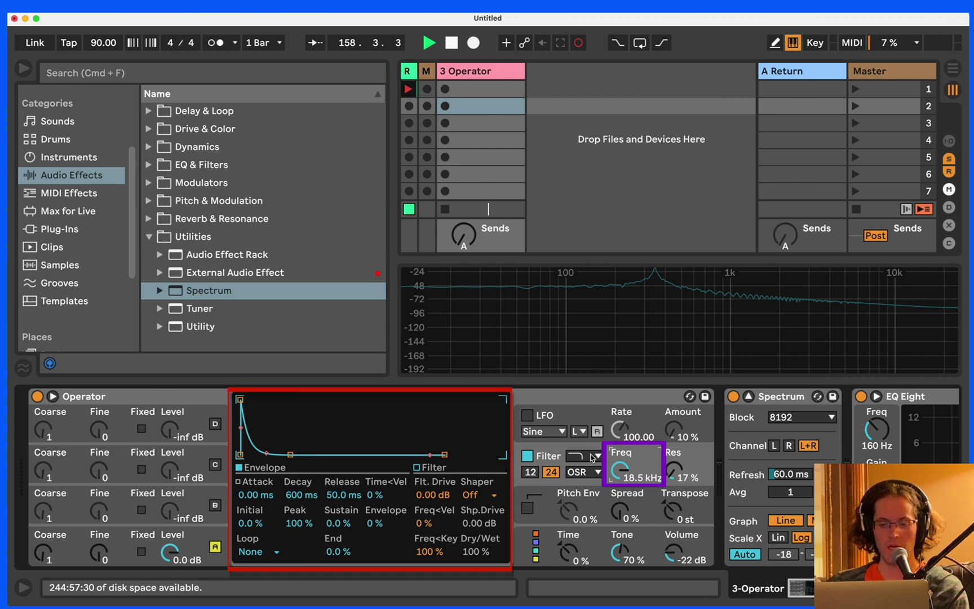
{"action": "mouse_move", "coordinate": [241, 401]}
{"action": "left_mouse_down"}
{"action": "mouse_move", "coordinate": [266, 400]}
{"action": "mouse_move", "coordinate": [241, 401]}
{"action": "left_mouse_up"}
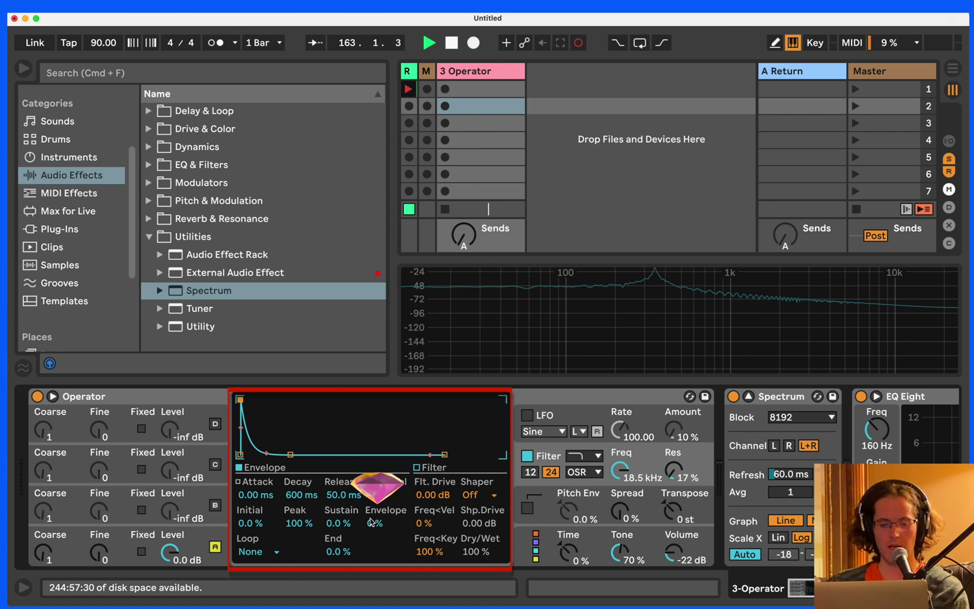
{"action": "left_click", "coordinate": [201, 534]}
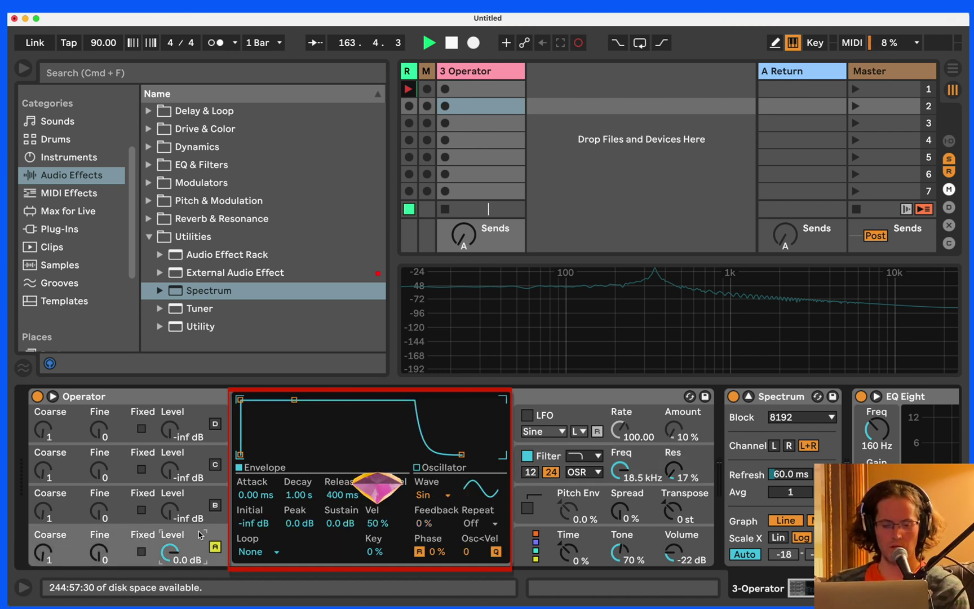
{"action": "left_click", "coordinate": [439, 496]}
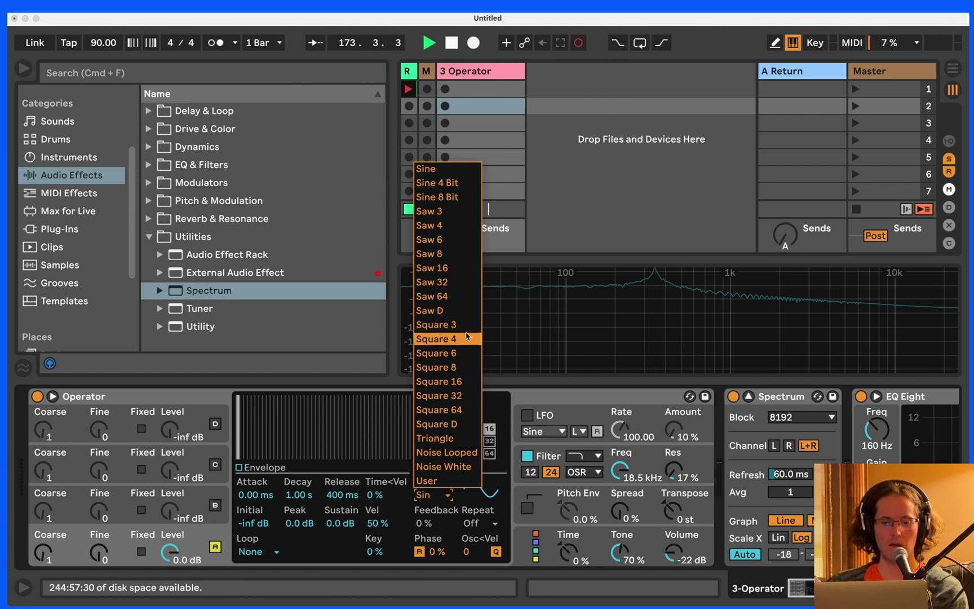
Set oscillator A to Square 4, play a note, then switch it to Saw 4.
{"action": "left_click", "coordinate": [467, 337]}
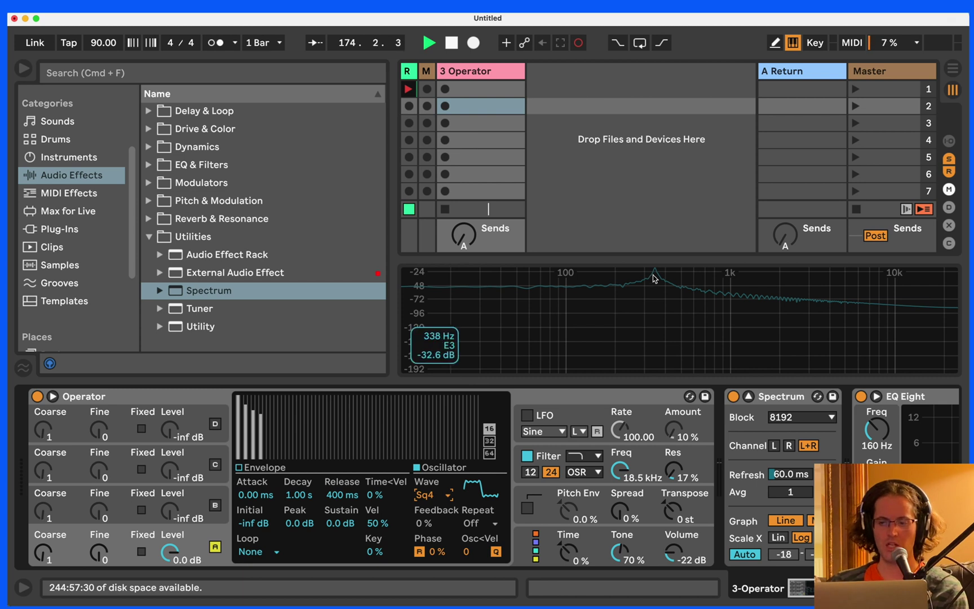
{"action": "mouse_move", "coordinate": [654, 274]}
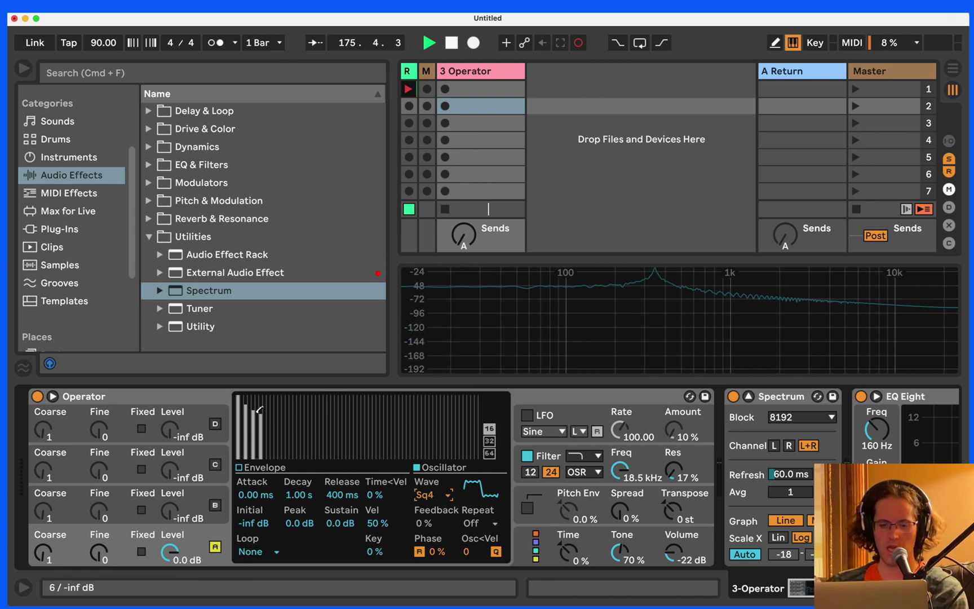
{"action": "mouse_move", "coordinate": [641, 299]}
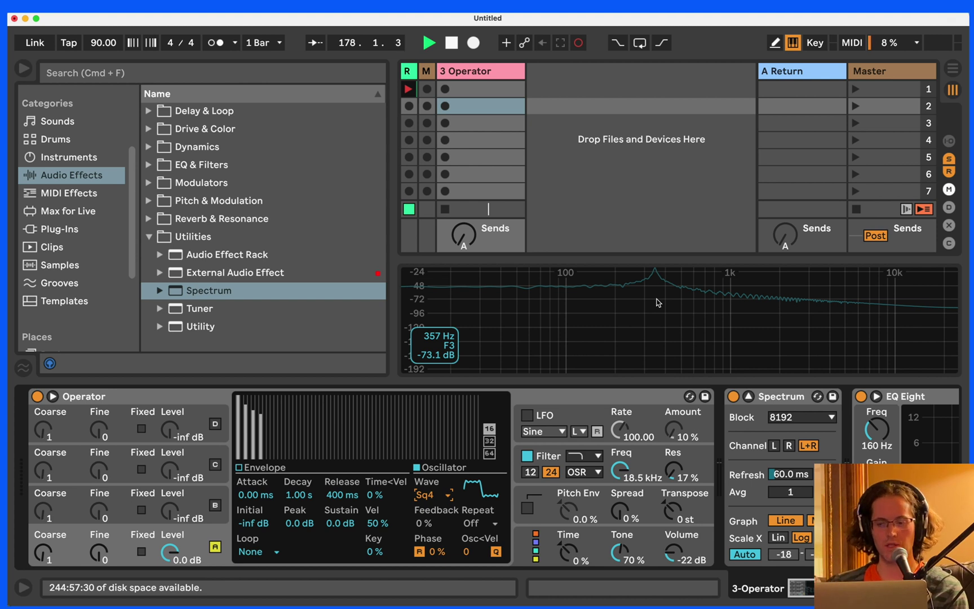
{"action": "key", "text": "f"}
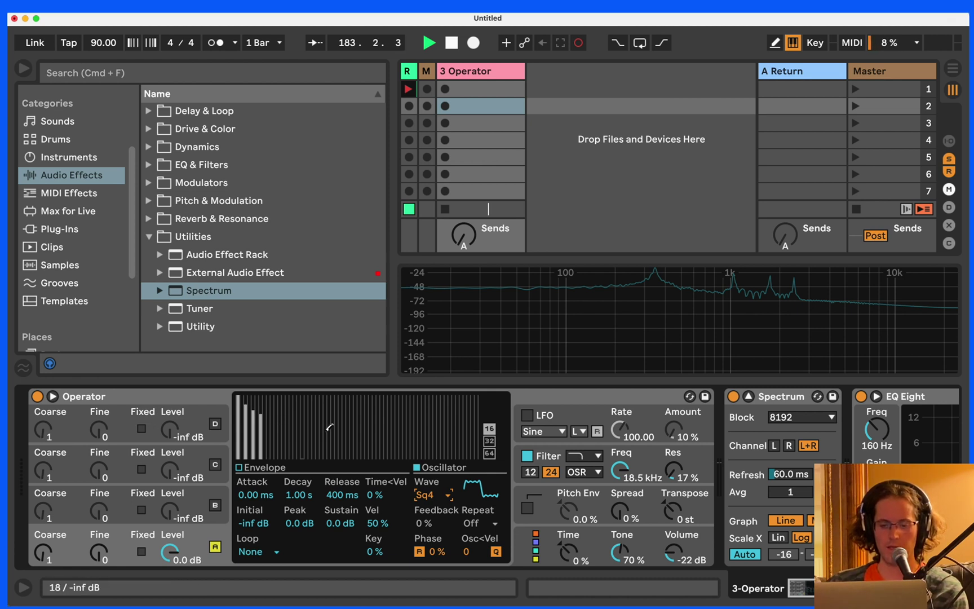
{"action": "left_click", "coordinate": [432, 494]}
{"action": "key", "text": "Escape"}
{"action": "mouse_move", "coordinate": [716, 294]}
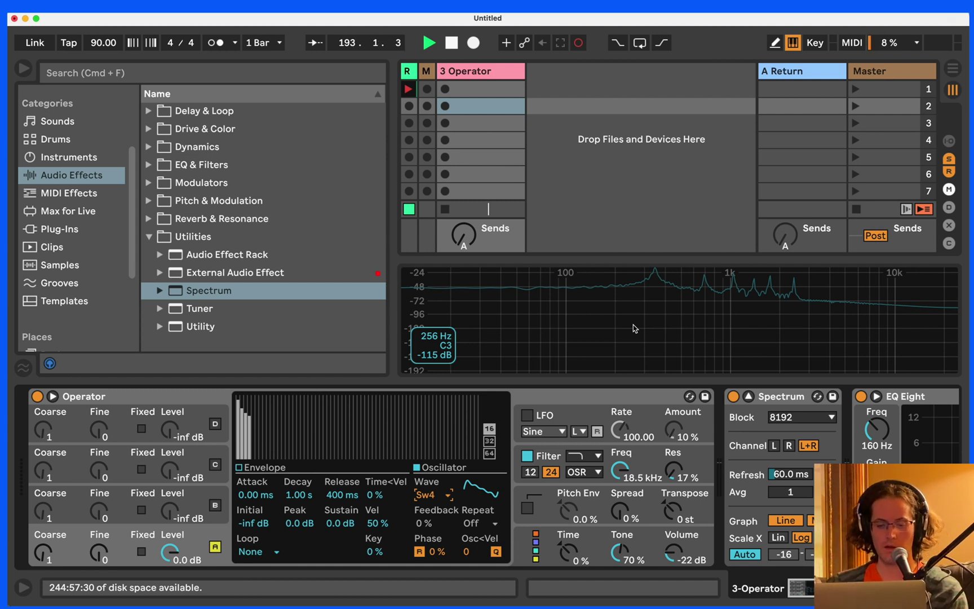
Choose Square 64 from oscillator A's Wave list.
{"action": "left_click", "coordinate": [434, 499]}
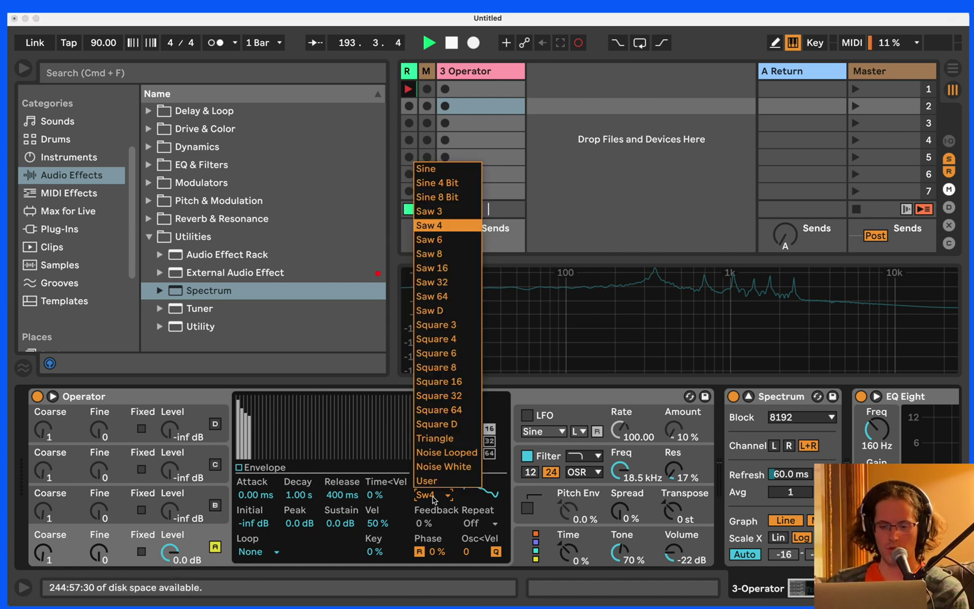
{"action": "left_click", "coordinate": [452, 408]}
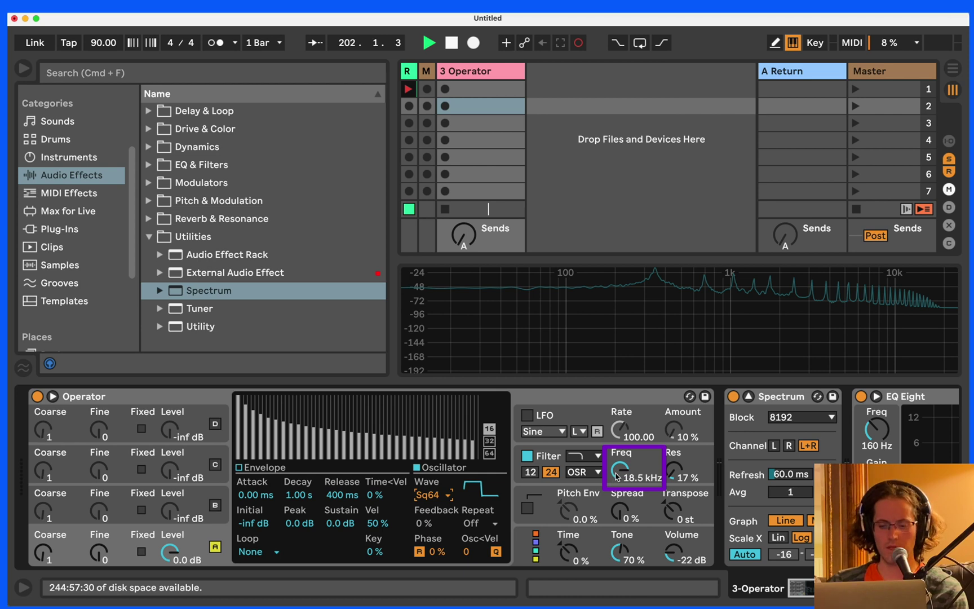
Tune the low-pass filter via Freq knob and Filter curve to about 347 Hz, 20 % resonance.
{"action": "left_click_drag", "start_coordinate": [616, 476], "coordinate": [616, 519]}
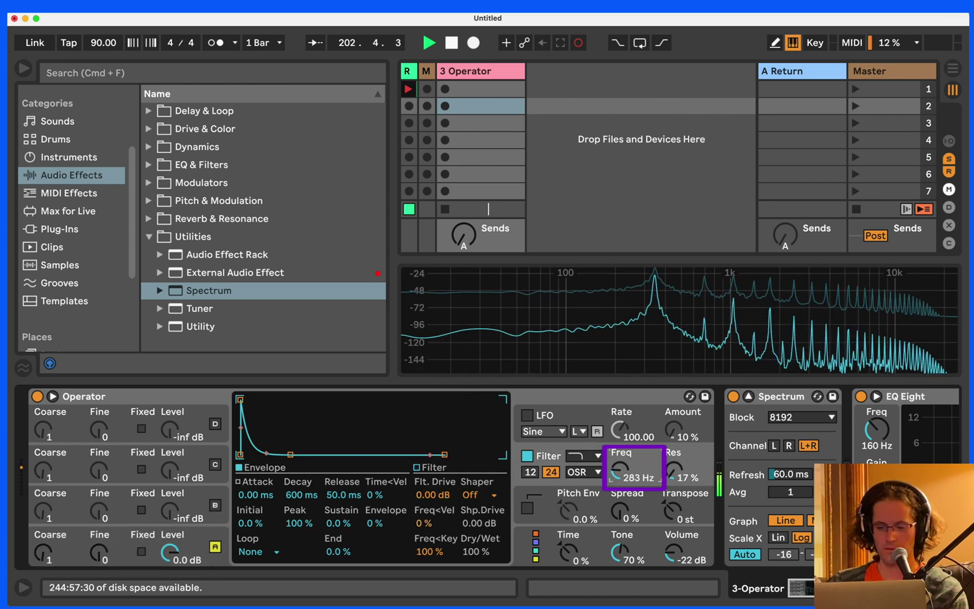
{"action": "left_click_drag", "start_coordinate": [630, 464], "coordinate": [630, 451]}
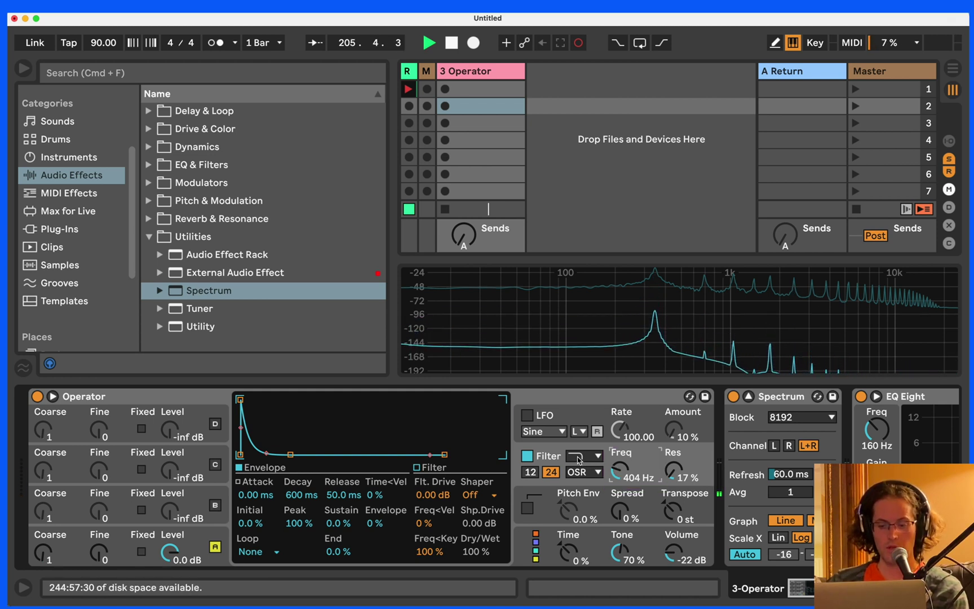
{"action": "left_click", "coordinate": [419, 469]}
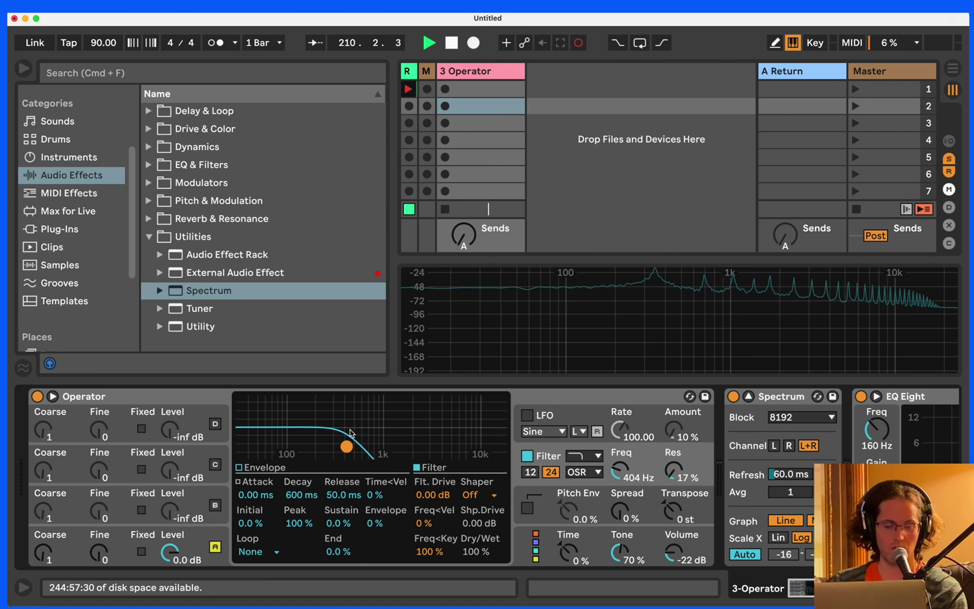
{"action": "left_click_drag", "start_coordinate": [347, 447], "coordinate": [345, 440]}
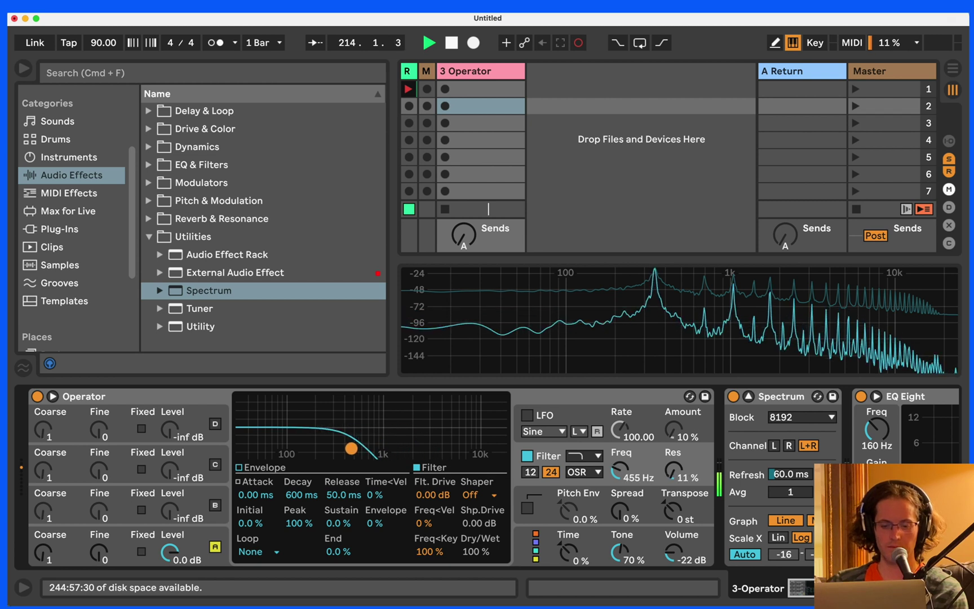
{"action": "mouse_move", "coordinate": [344, 440]}
{"action": "left_mouse_down"}
{"action": "mouse_move", "coordinate": [388, 438]}
{"action": "mouse_move", "coordinate": [355, 431]}
{"action": "left_mouse_up"}
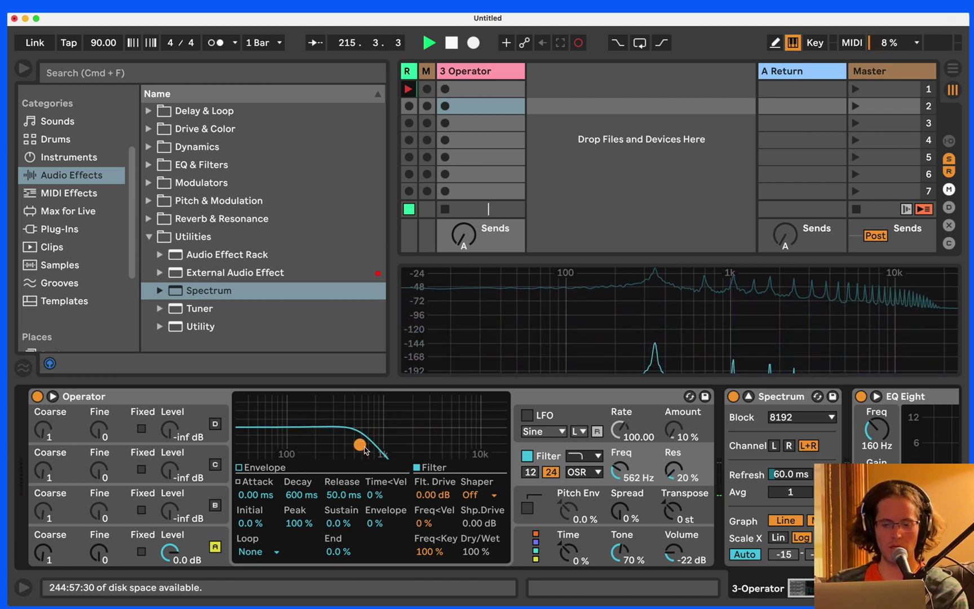
{"action": "left_click_drag", "start_coordinate": [618, 469], "coordinate": [619, 469]}
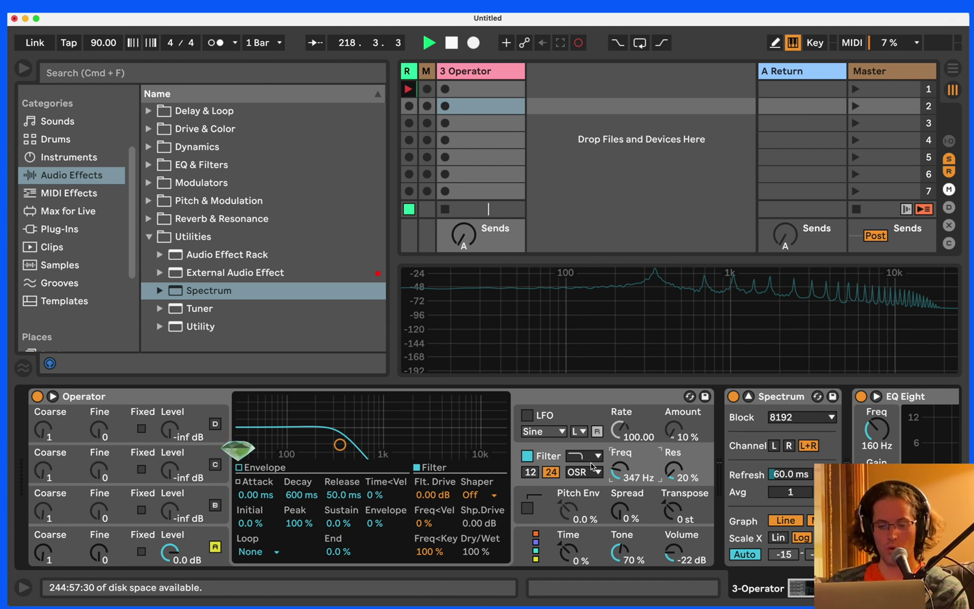
{"action": "left_click", "coordinate": [274, 468]}
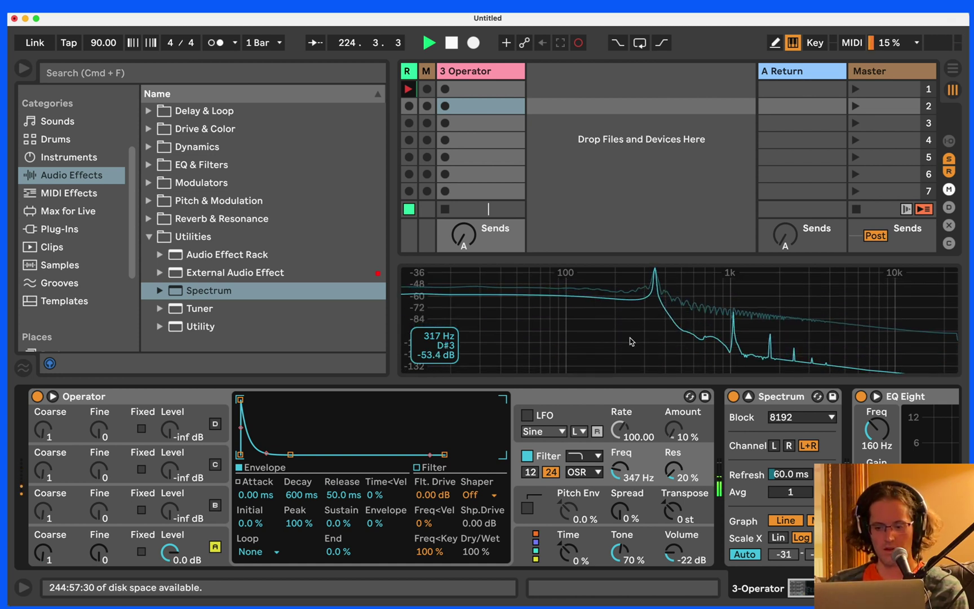
Open the filter cutoff to 2.03 kHz and drop the transpose to -24 st.
{"action": "left_click_drag", "start_coordinate": [626, 480], "coordinate": [628, 480]}
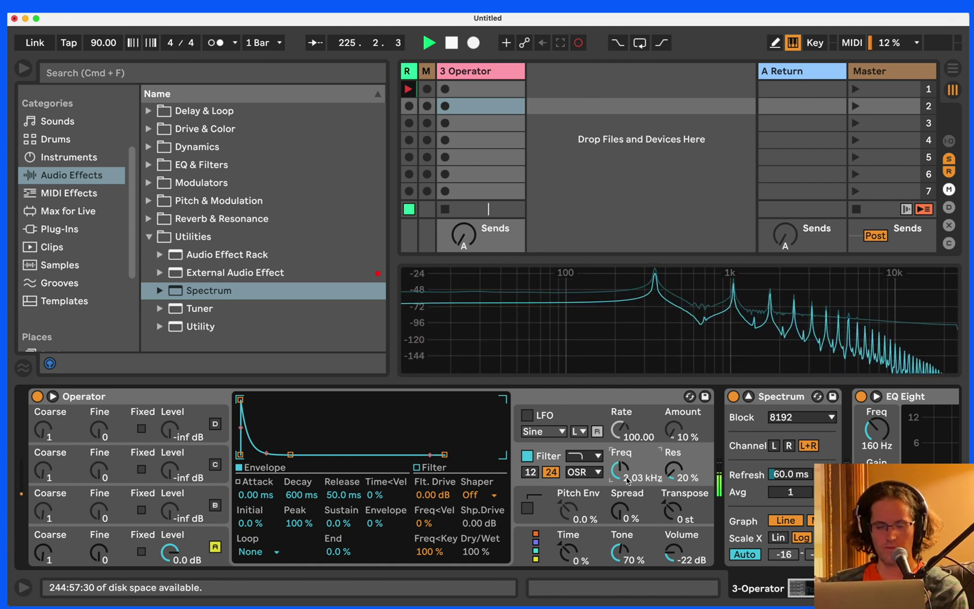
{"action": "left_click", "coordinate": [674, 513]}
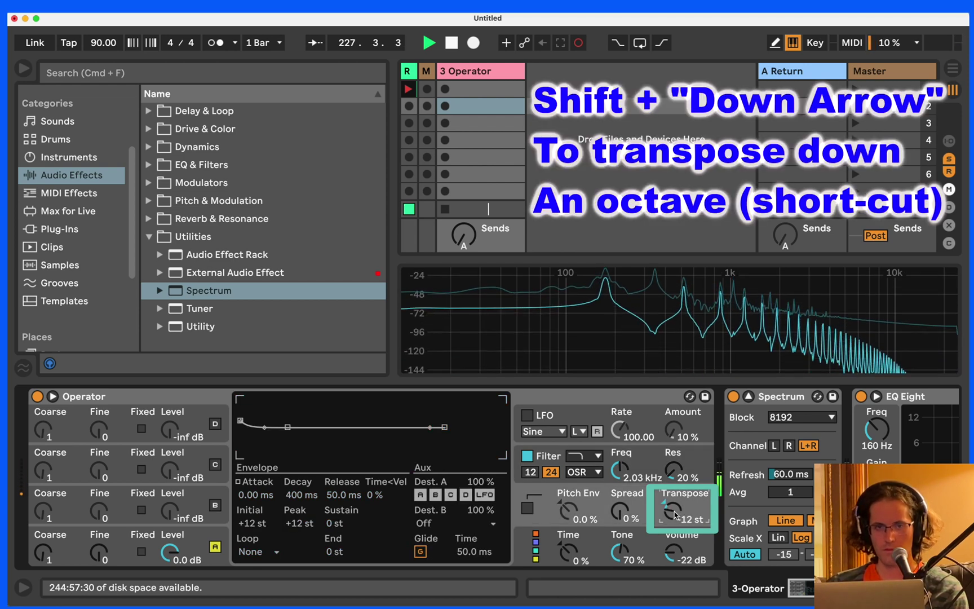
{"action": "key", "text": "shift+Down"}
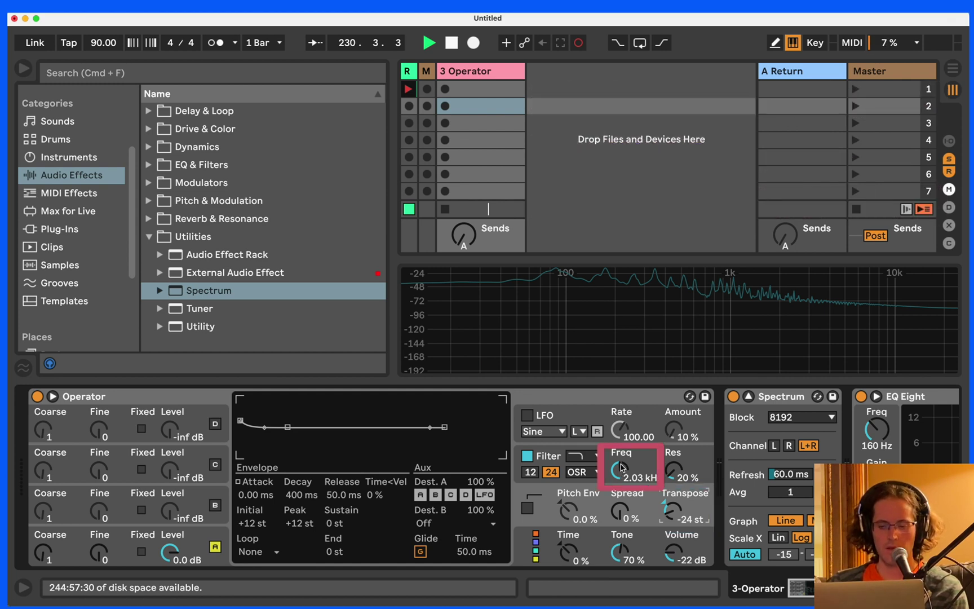
Sweep the filter cutoff up for brighter harmonics, then settle it at 269 Hz.
{"action": "mouse_move", "coordinate": [620, 472]}
{"action": "left_mouse_down"}
{"action": "mouse_move", "coordinate": [620, 451]}
{"action": "mouse_move", "coordinate": [620, 480]}
{"action": "left_mouse_up"}
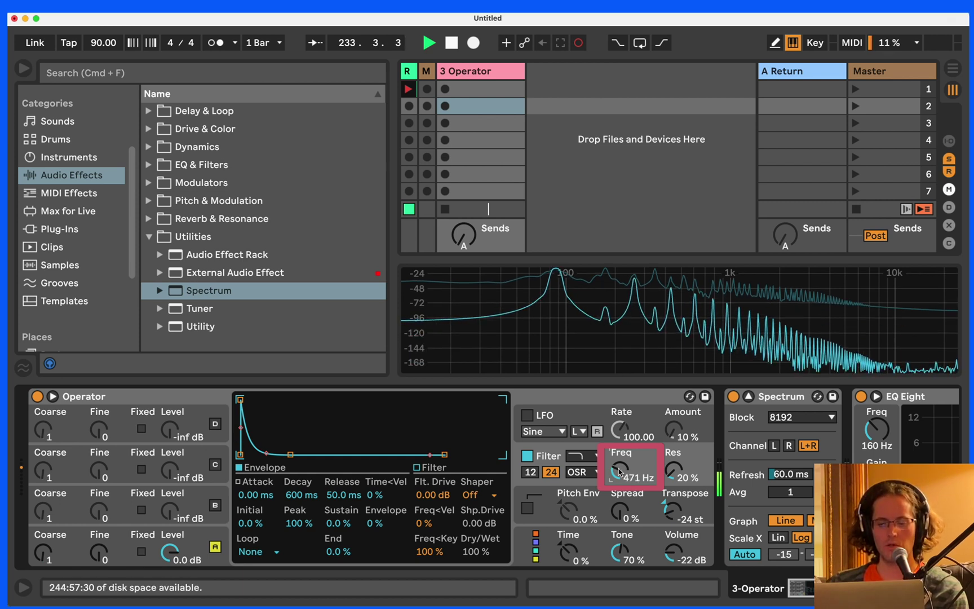
{"action": "mouse_move", "coordinate": [615, 478]}
{"action": "left_mouse_down"}
{"action": "mouse_move", "coordinate": [616, 451]}
{"action": "mouse_move", "coordinate": [615, 488]}
{"action": "left_mouse_up"}
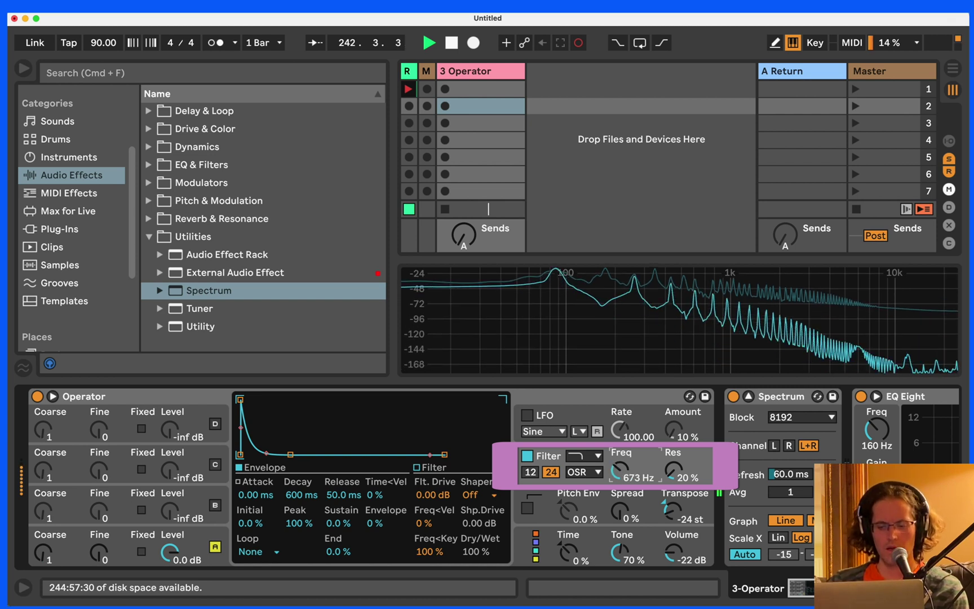
{"action": "left_click_drag", "start_coordinate": [616, 469], "coordinate": [614, 474]}
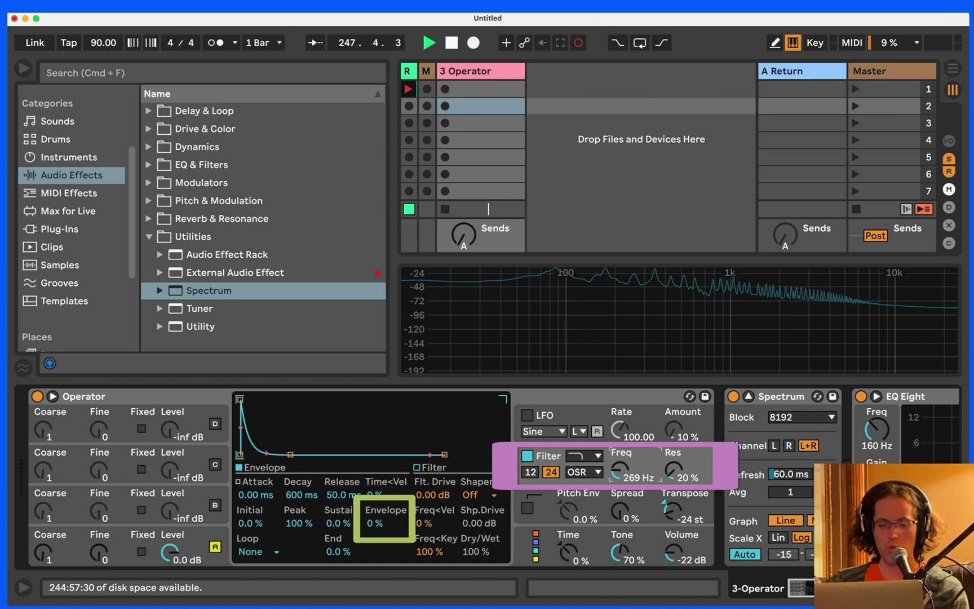
Nudge the filter envelope peak to 93% and back to 100%, then sweep cutoff to 15.1 kHz and down to 58.2 Hz.
{"action": "mouse_move", "coordinate": [240, 400]}
{"action": "left_mouse_down"}
{"action": "mouse_move", "coordinate": [261, 401]}
{"action": "mouse_move", "coordinate": [240, 403]}
{"action": "left_mouse_up"}
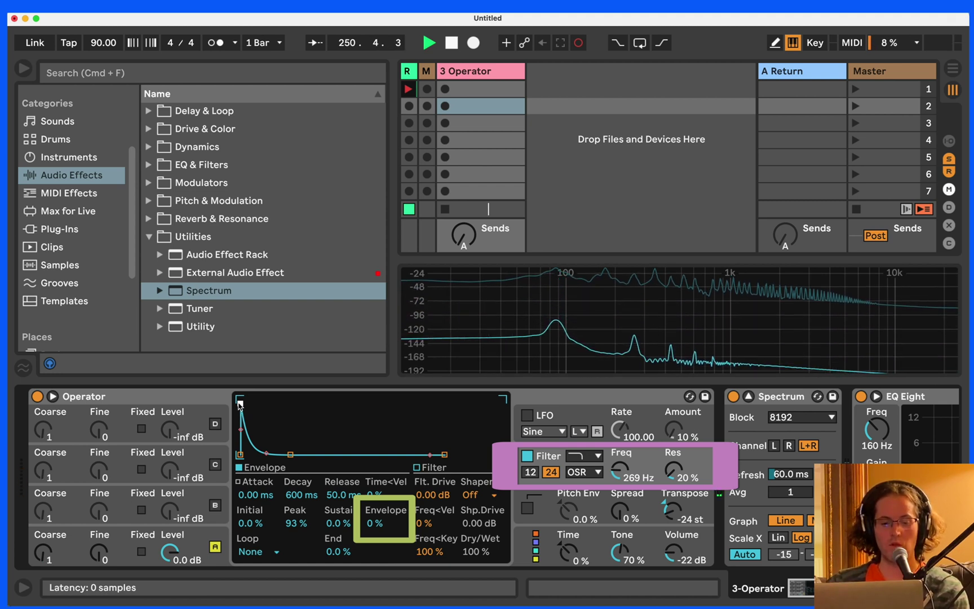
{"action": "left_click_drag", "start_coordinate": [239, 403], "coordinate": [239, 399]}
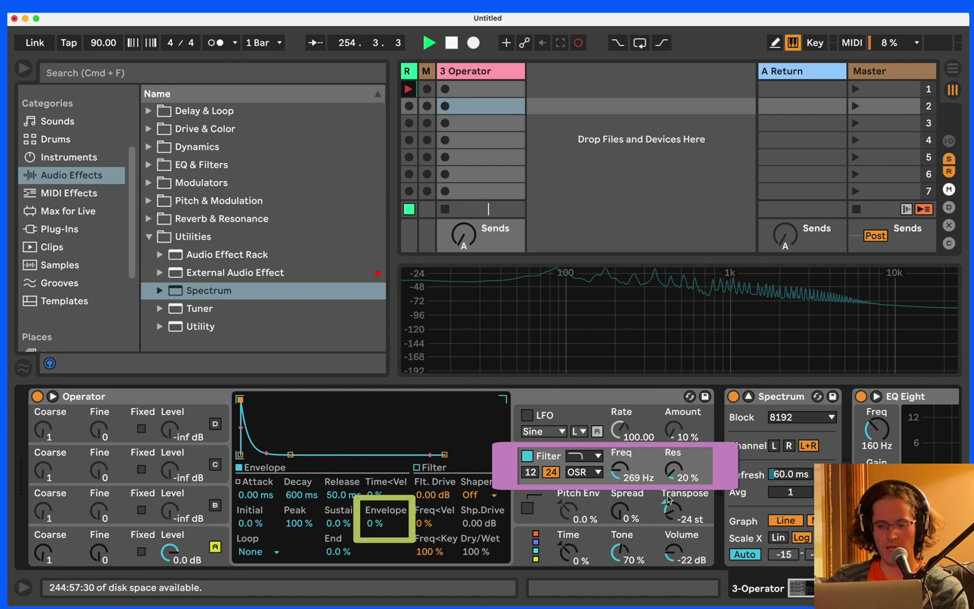
{"action": "left_click_drag", "start_coordinate": [635, 479], "coordinate": [634, 429]}
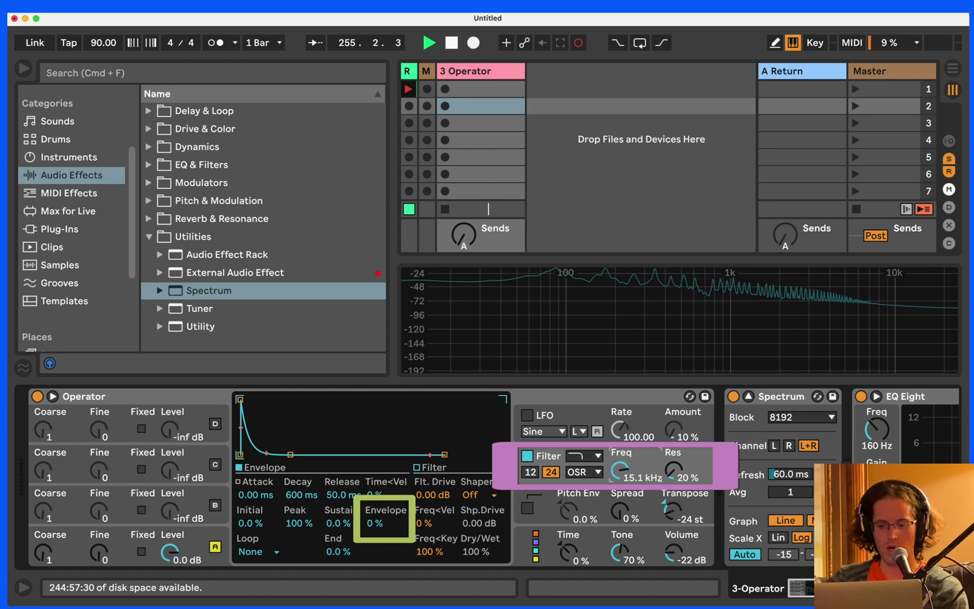
{"action": "mouse_move", "coordinate": [620, 469]}
{"action": "left_mouse_down"}
{"action": "mouse_move", "coordinate": [620, 510]}
{"action": "mouse_move", "coordinate": [622, 480]}
{"action": "left_mouse_up"}
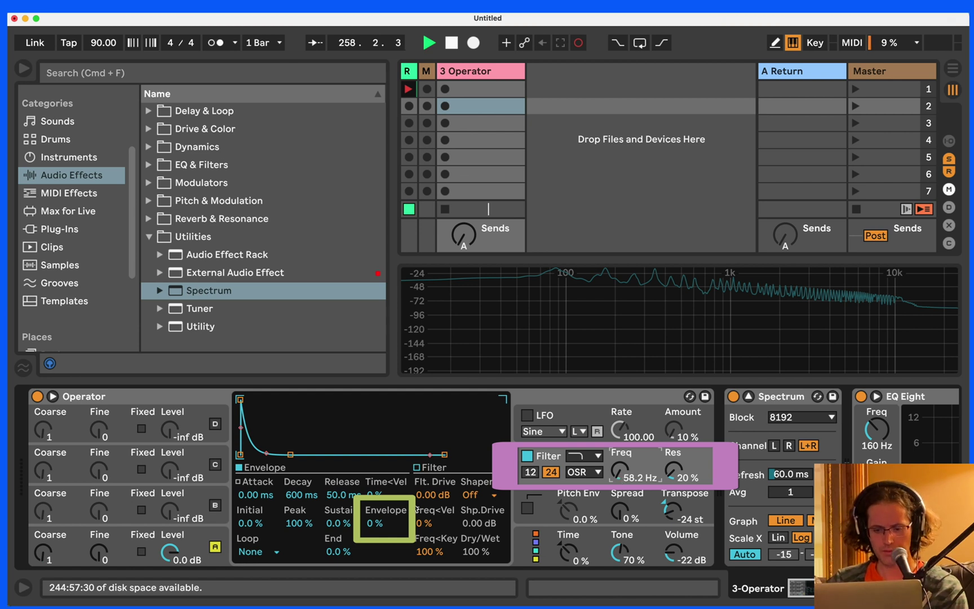
Glance at Oscillator A, return to the Filter view, and raise the cutoff to 200 Hz.
{"action": "left_click", "coordinate": [193, 549]}
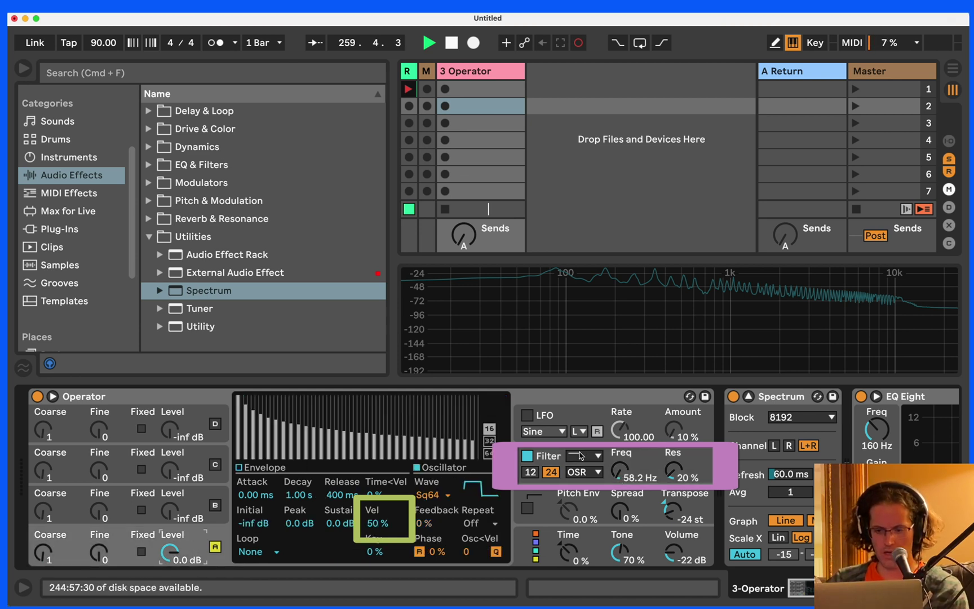
{"action": "left_click", "coordinate": [551, 461]}
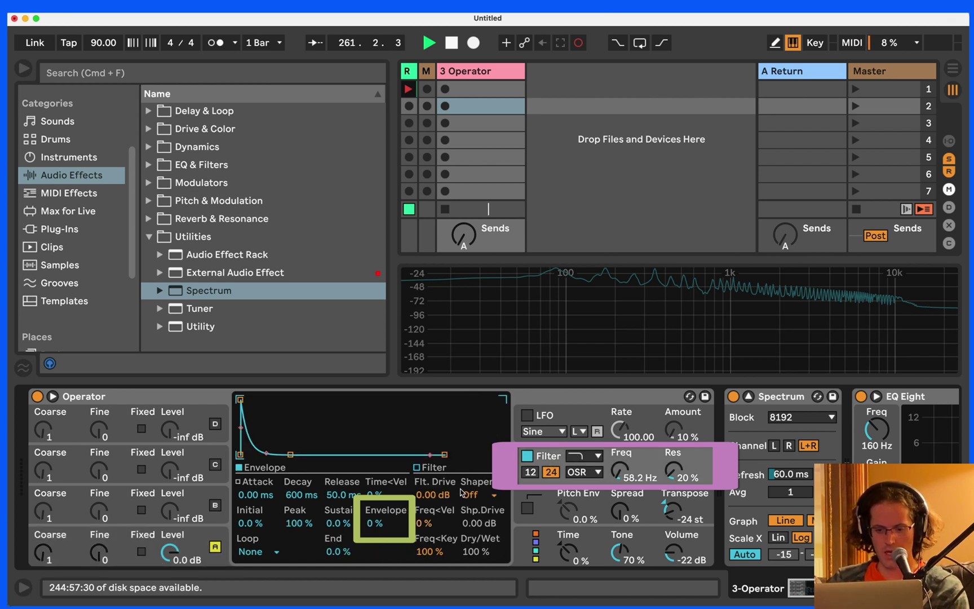
{"action": "left_click_drag", "start_coordinate": [620, 470], "coordinate": [620, 462]}
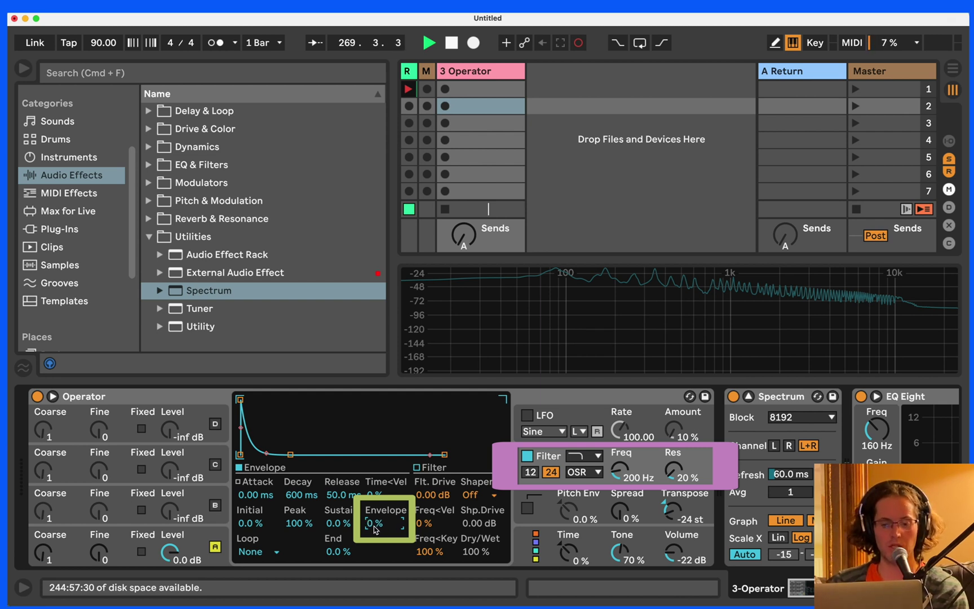
Push the filter envelope amount up to 100%, raise the cutoff to 549 Hz, then settle the amount at 36%.
{"action": "left_click_drag", "start_coordinate": [372, 529], "coordinate": [372, 473]}
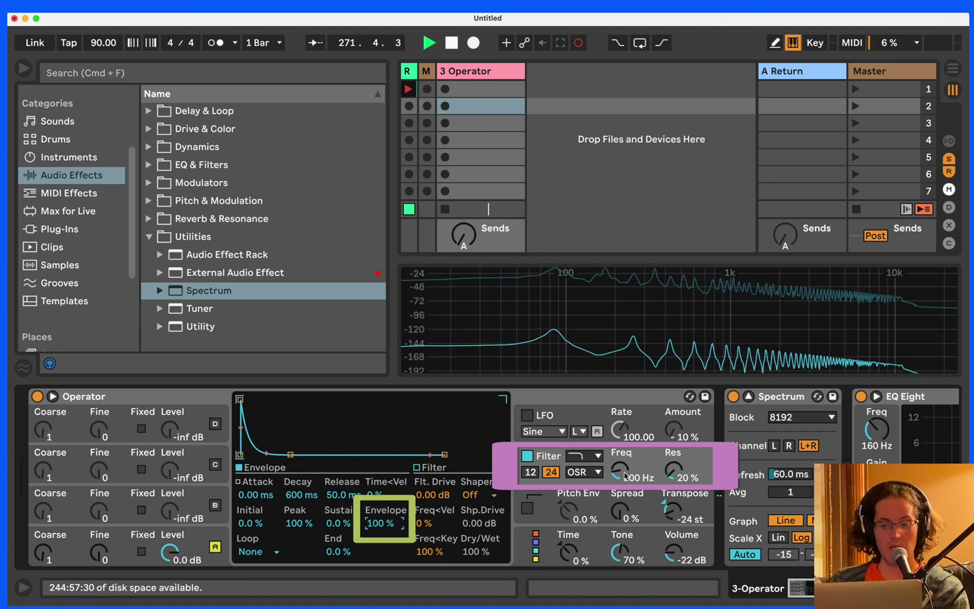
{"action": "mouse_move", "coordinate": [620, 469]}
{"action": "left_mouse_down"}
{"action": "mouse_move", "coordinate": [620, 434]}
{"action": "mouse_move", "coordinate": [620, 457]}
{"action": "left_mouse_up"}
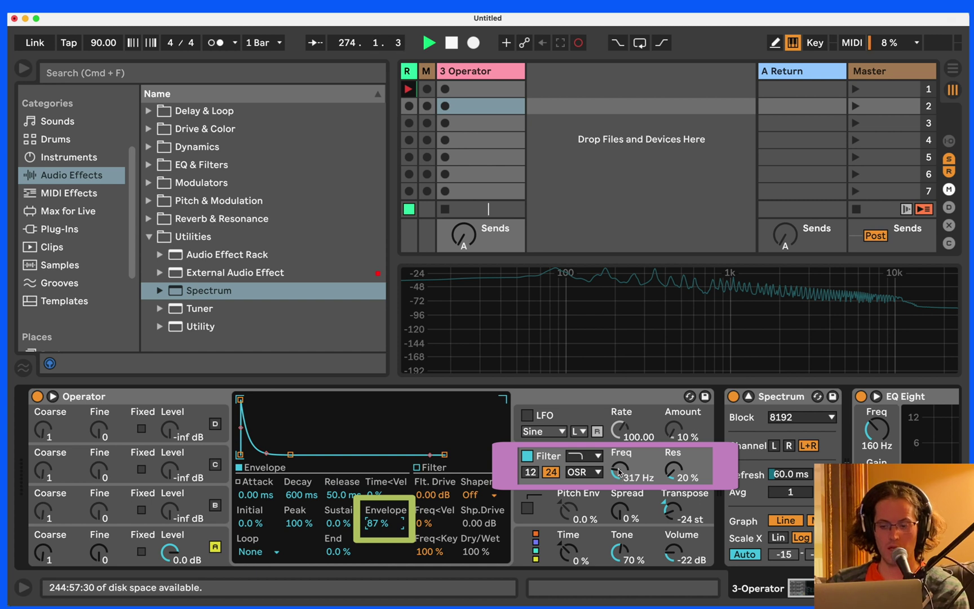
{"action": "mouse_move", "coordinate": [620, 472]}
{"action": "left_mouse_down"}
{"action": "mouse_move", "coordinate": [620, 451]}
{"action": "mouse_move", "coordinate": [620, 473]}
{"action": "left_mouse_up"}
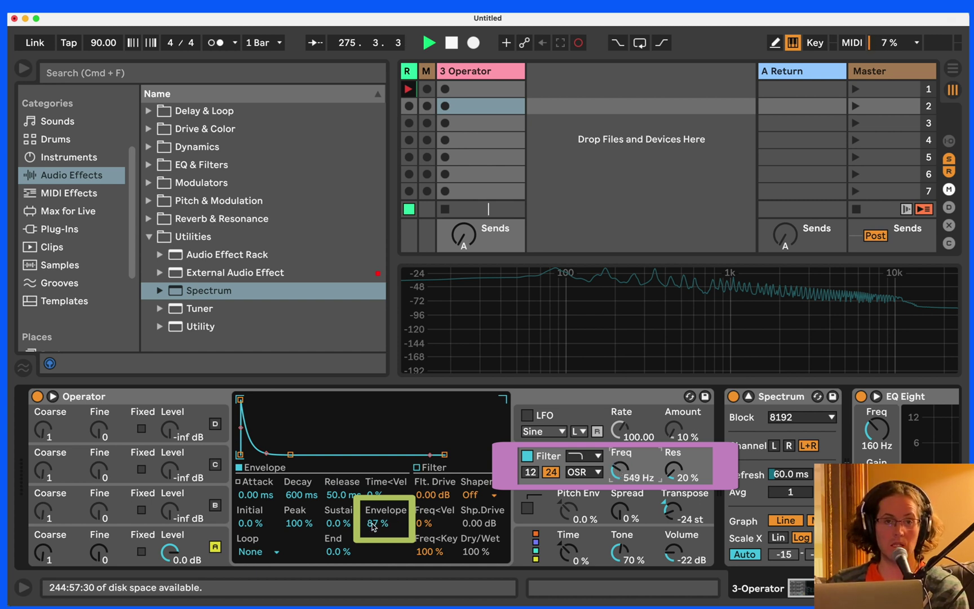
{"action": "left_click_drag", "start_coordinate": [377, 523], "coordinate": [378, 552]}
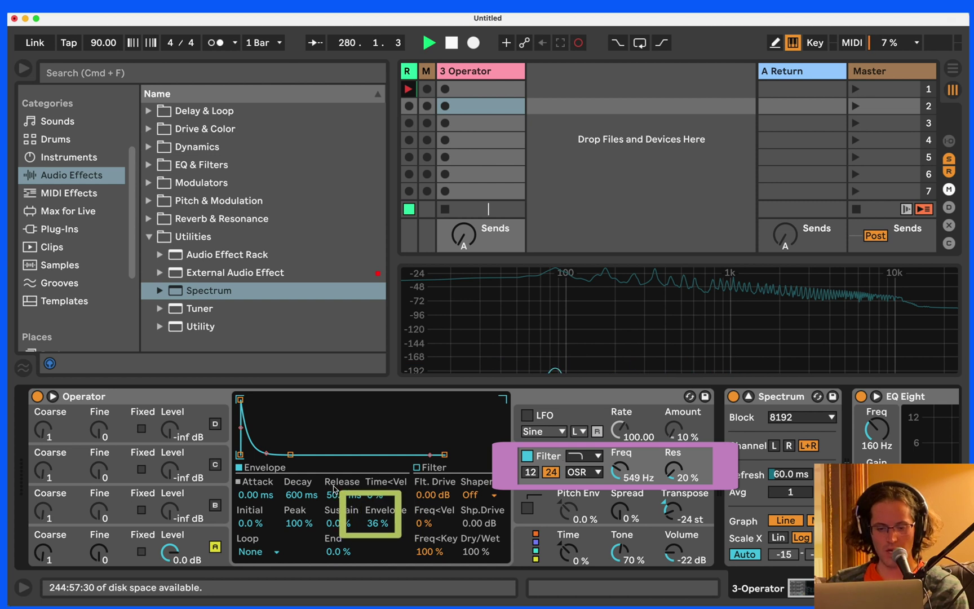
Audition shorter and longer filter envelope decay times, ending at 291 ms.
{"action": "left_click", "coordinate": [306, 499]}
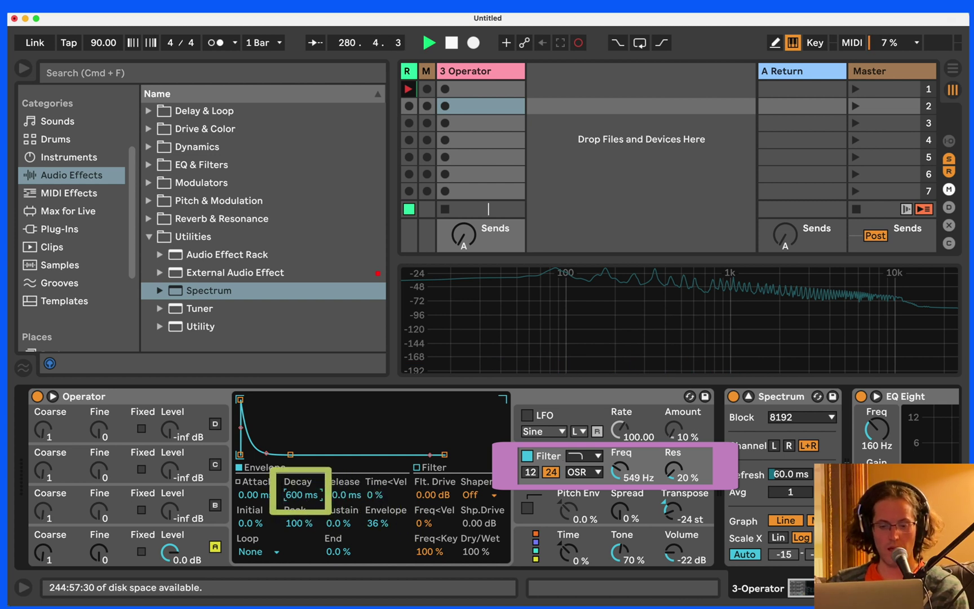
{"action": "left_click_drag", "start_coordinate": [306, 499], "coordinate": [306, 511]}
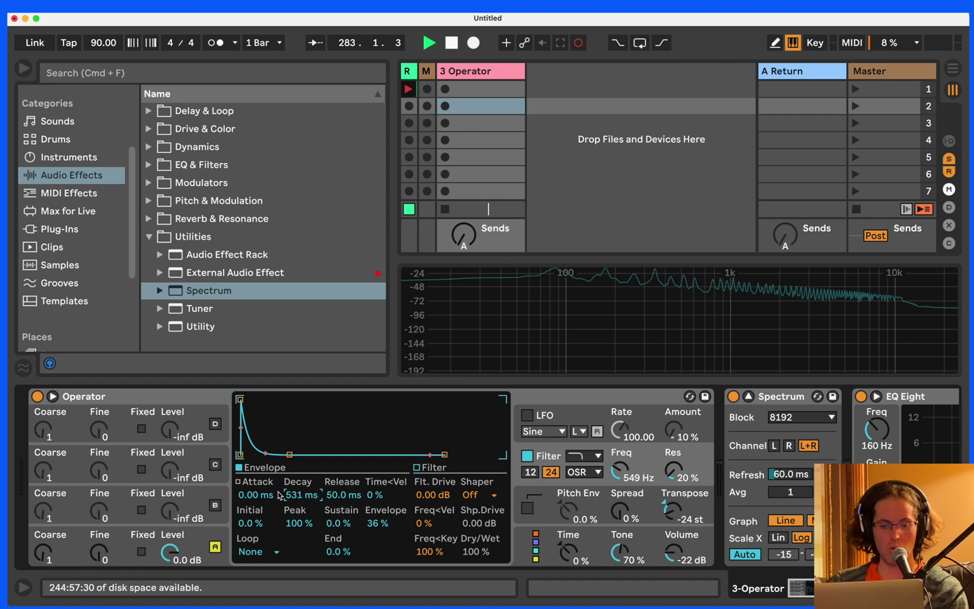
{"action": "left_click_drag", "start_coordinate": [303, 496], "coordinate": [302, 527]}
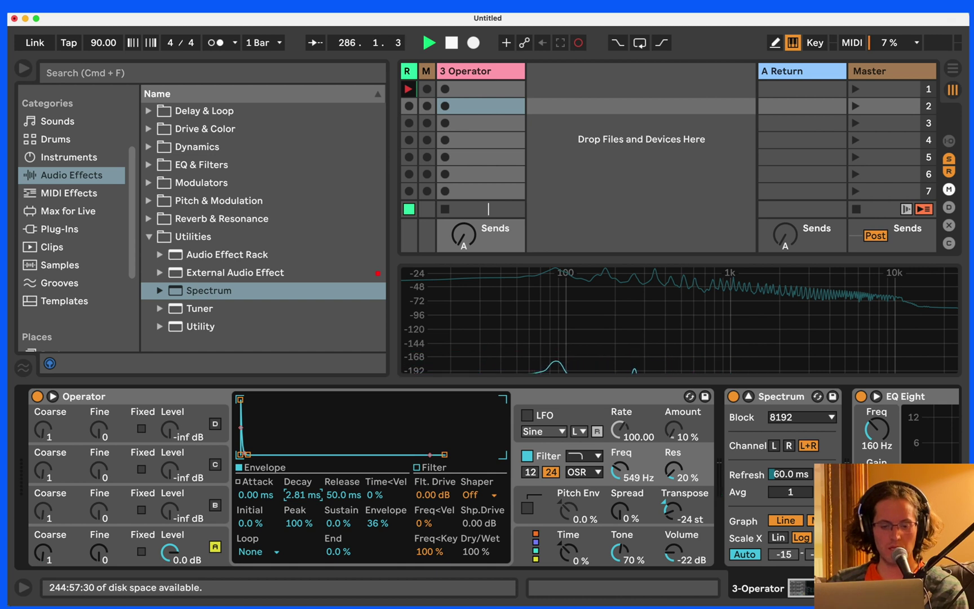
{"action": "mouse_move", "coordinate": [303, 494]}
{"action": "left_mouse_down"}
{"action": "mouse_move", "coordinate": [302, 472]}
{"action": "mouse_move", "coordinate": [305, 516]}
{"action": "left_mouse_up"}
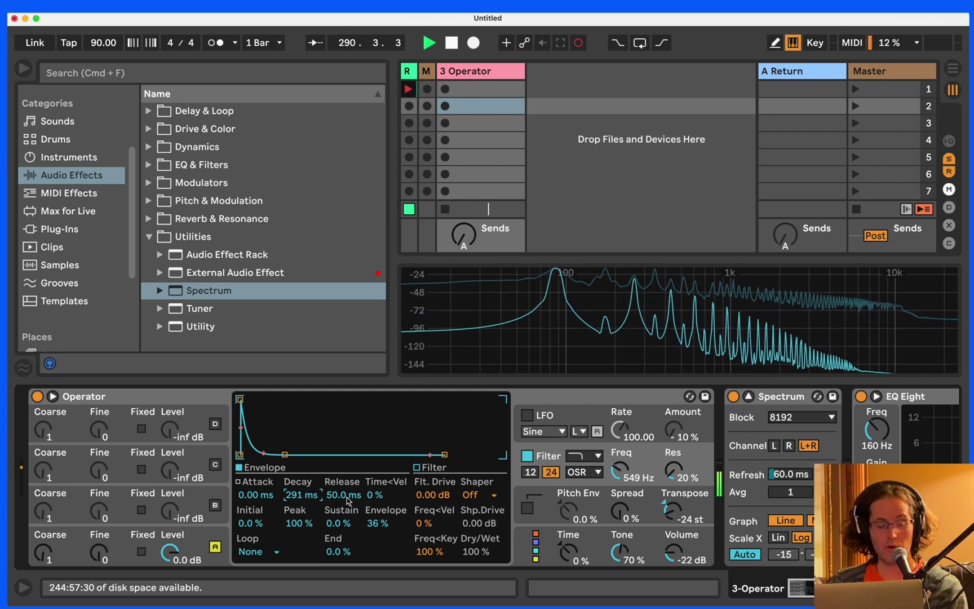
Drop Oscillator A's volume sustain to -inf dB and set its decay to 969 ms.
{"action": "left_click", "coordinate": [129, 543]}
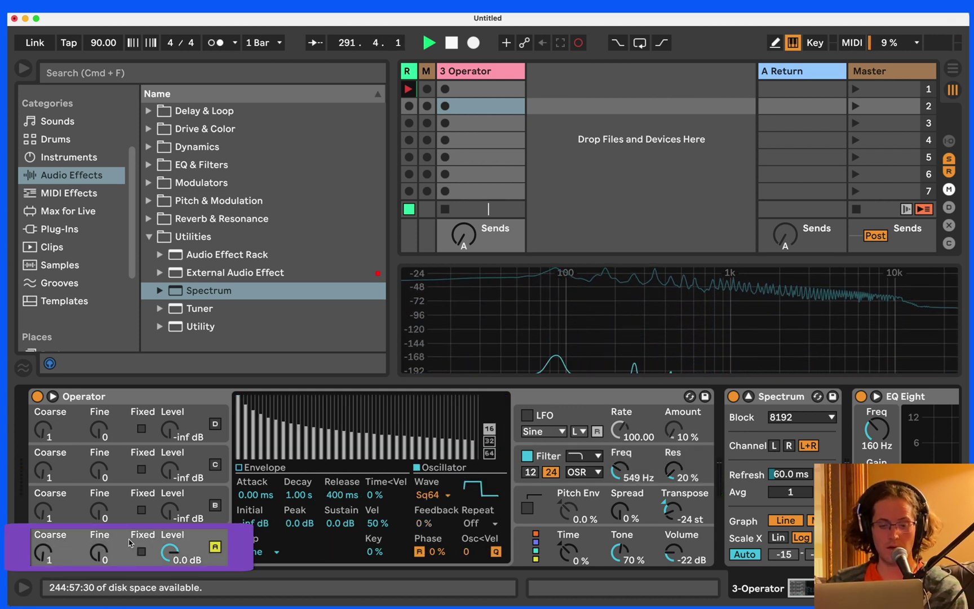
{"action": "left_click", "coordinate": [263, 473]}
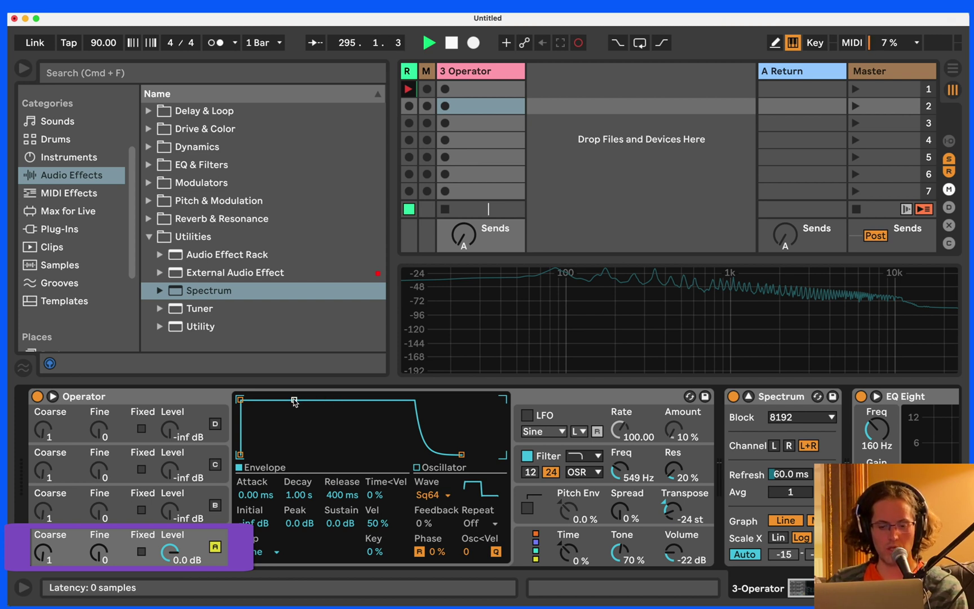
{"action": "left_click_drag", "start_coordinate": [295, 400], "coordinate": [334, 524]}
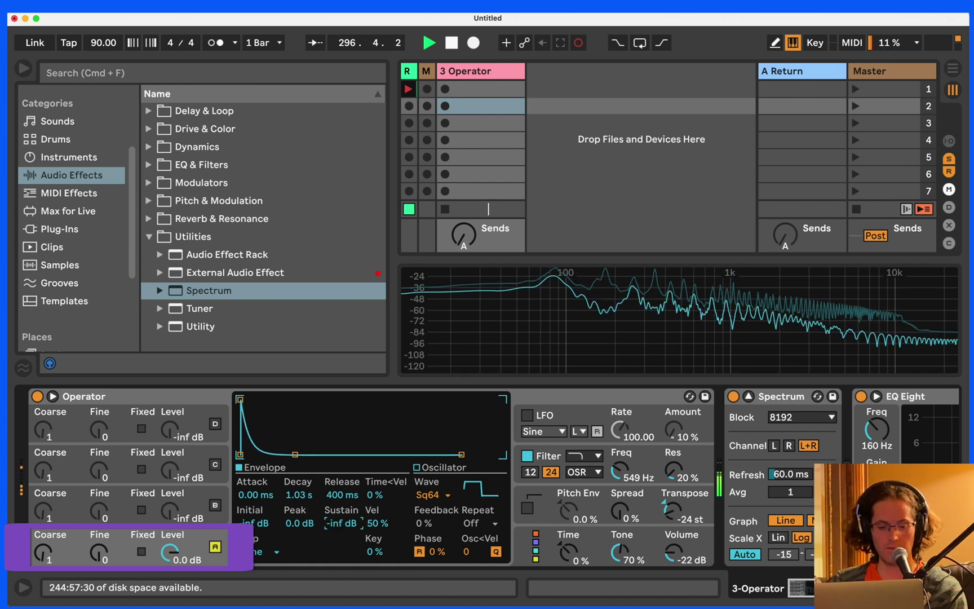
{"action": "left_click", "coordinate": [299, 495]}
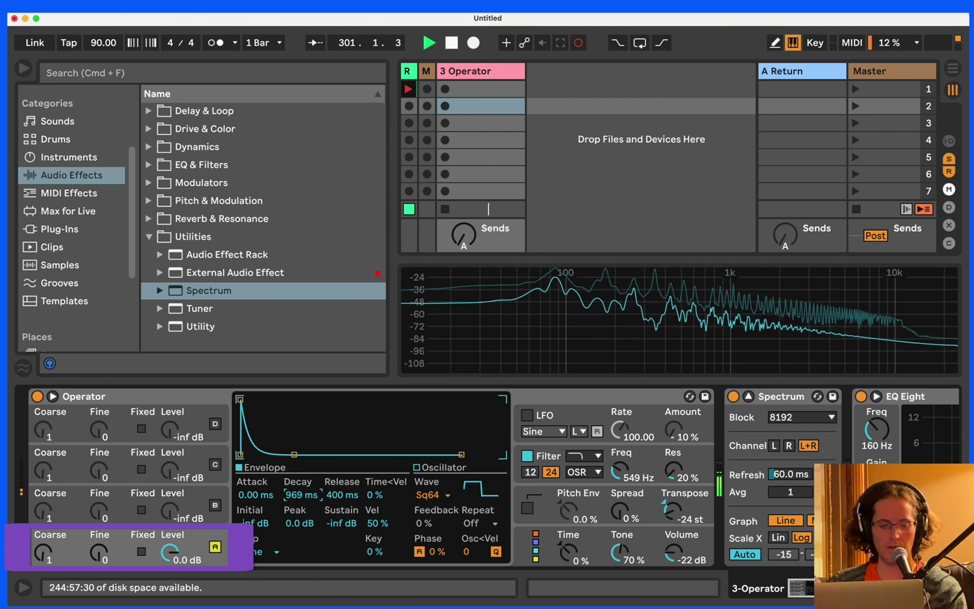
{"action": "mouse_move", "coordinate": [298, 495]}
{"action": "left_mouse_down"}
{"action": "mouse_move", "coordinate": [298, 541]}
{"action": "mouse_move", "coordinate": [294, 477]}
{"action": "left_mouse_up"}
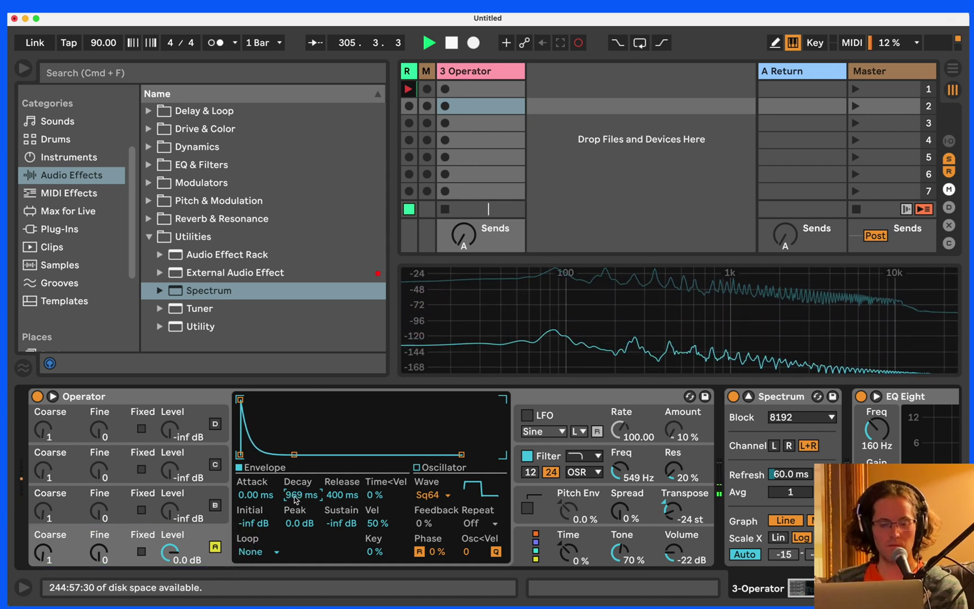
Try Oscillator A's sustain at 0.0 dB and -inf dB, leaving it at 0.0 dB.
{"action": "left_click_drag", "start_coordinate": [341, 523], "coordinate": [341, 504]}
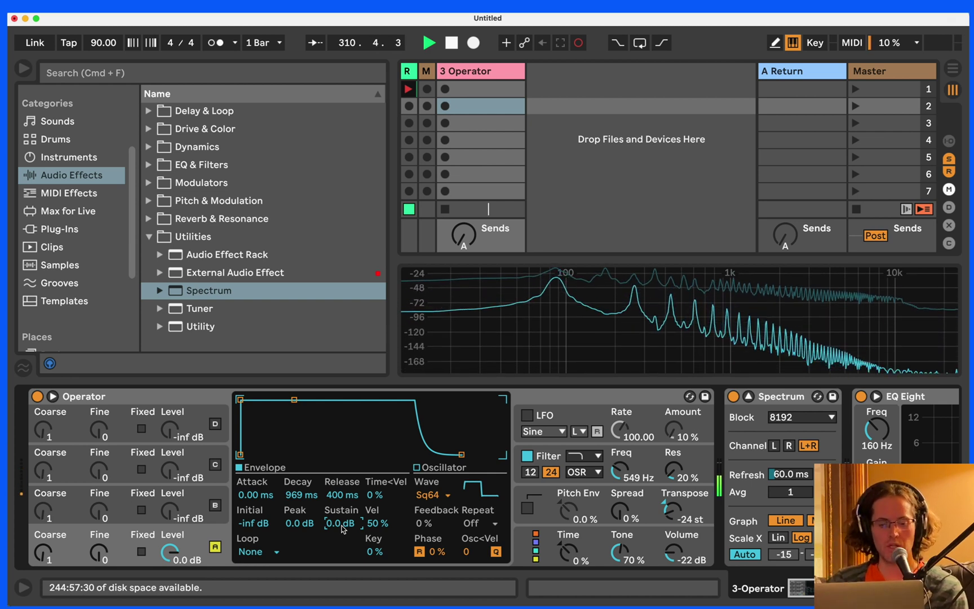
{"action": "left_click_drag", "start_coordinate": [341, 523], "coordinate": [341, 564]}
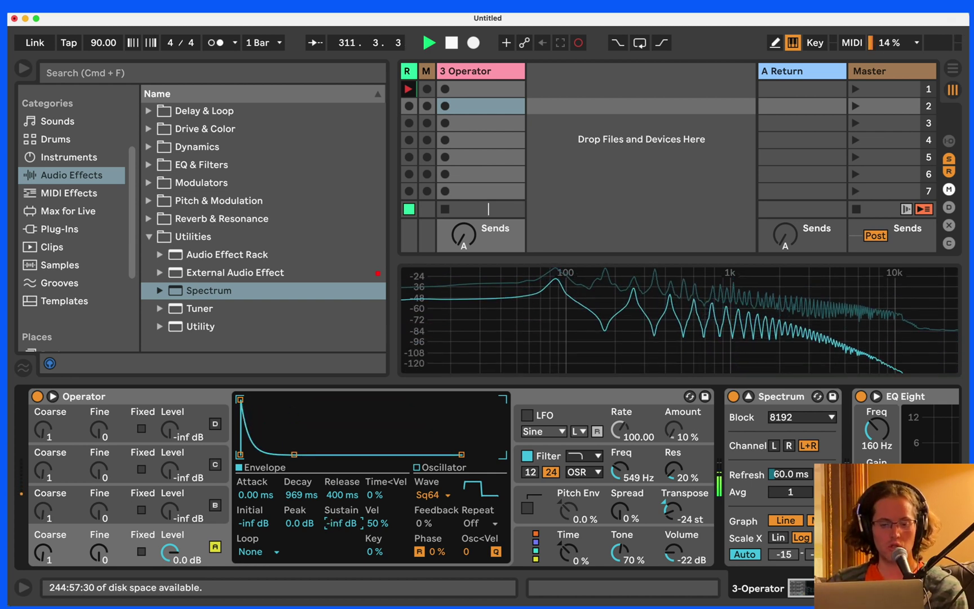
{"action": "left_click_drag", "start_coordinate": [341, 523], "coordinate": [341, 496]}
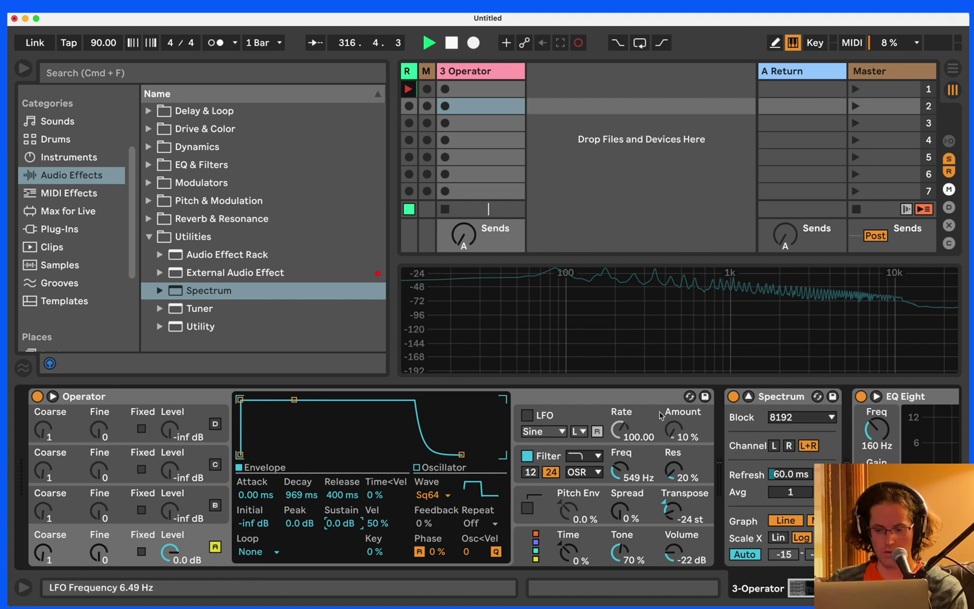
Switch Operator's display back to the Filter section's envelope.
{"action": "left_click", "coordinate": [550, 457]}
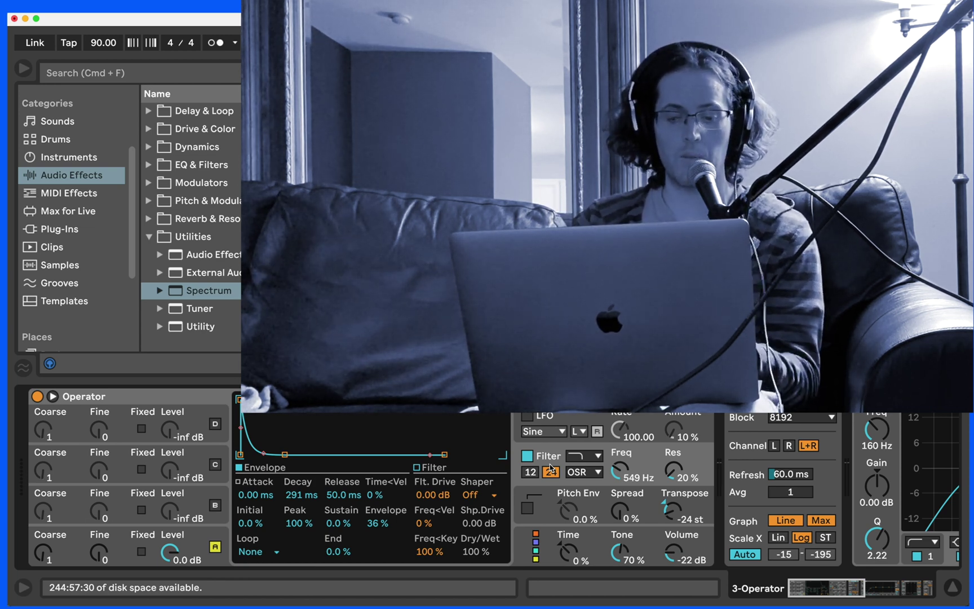
Raise Operator's Transpose from -24 st to -12 st.
{"action": "left_click", "coordinate": [675, 523]}
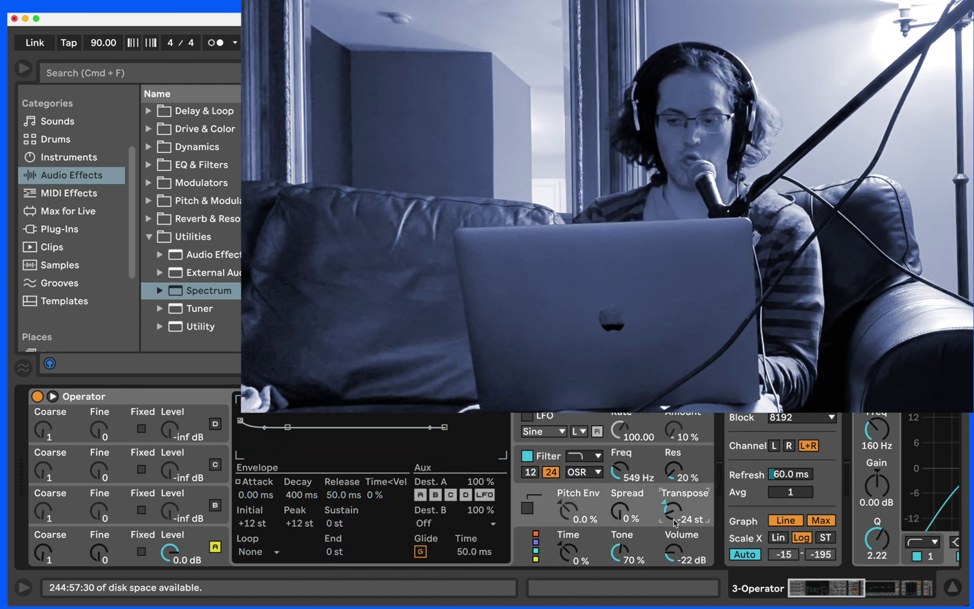
{"action": "left_click_drag", "start_coordinate": [674, 523], "coordinate": [675, 522]}
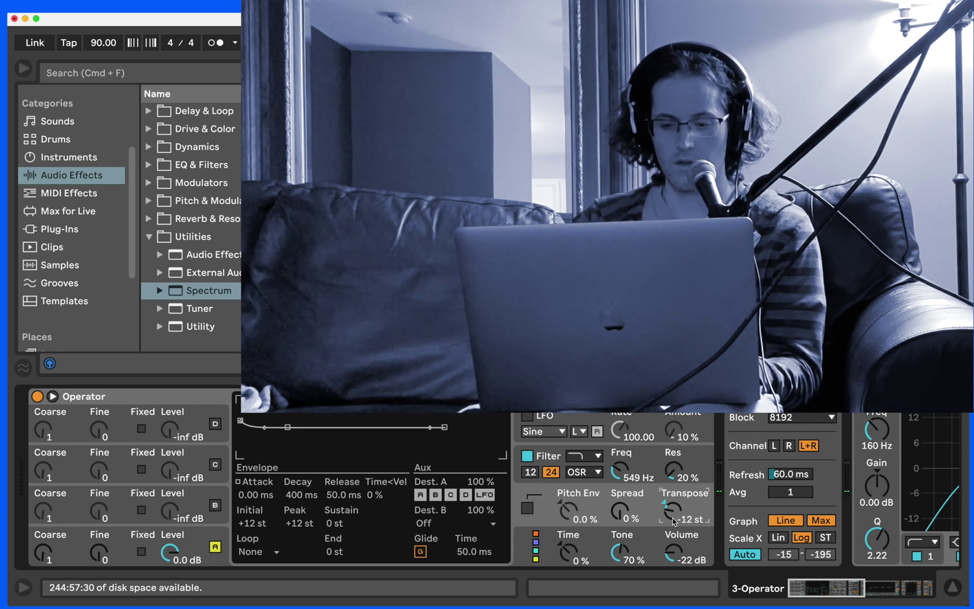